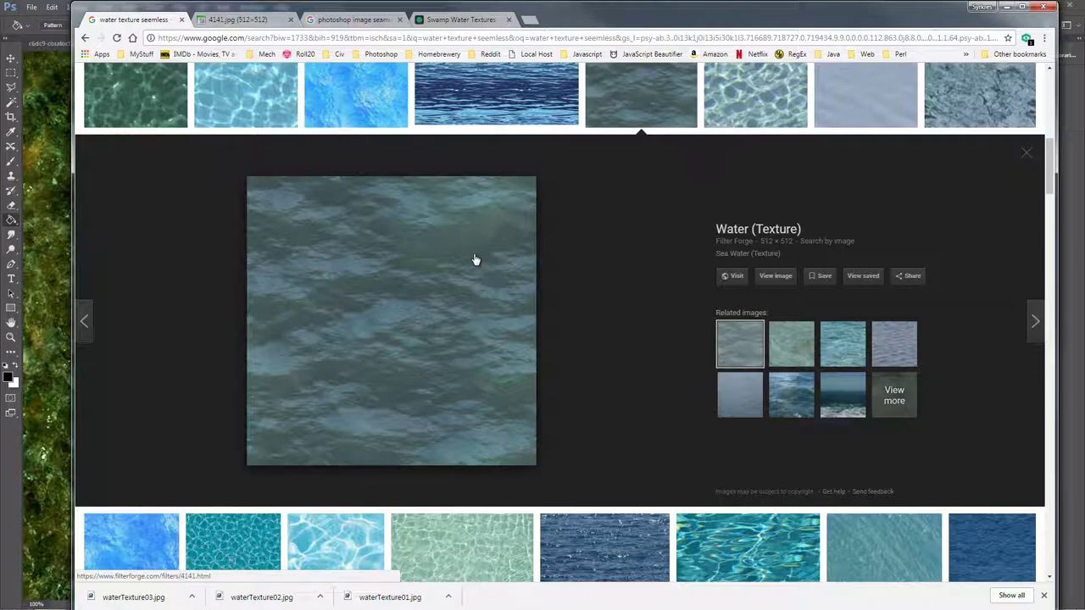
Step: Browse the 'water texture seamless' results and open the dark 512 × 512 Water (Texture) preview
{"action": "scroll", "coordinate": [455, 271], "scroll_direction": "up", "scroll_amount": 10}
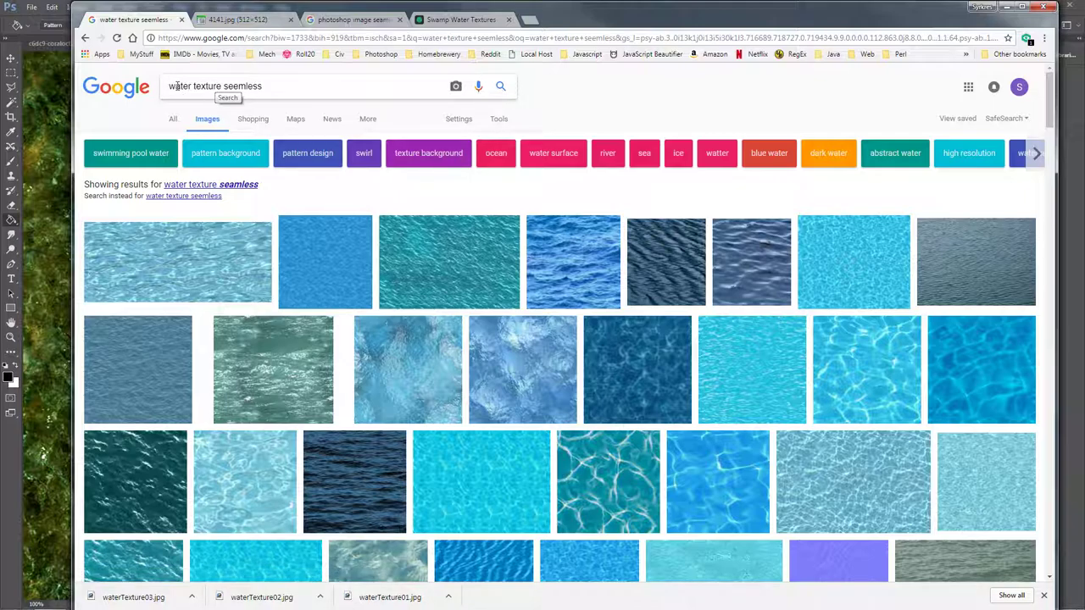
{"action": "scroll", "coordinate": [302, 259], "scroll_direction": "down", "scroll_amount": 10}
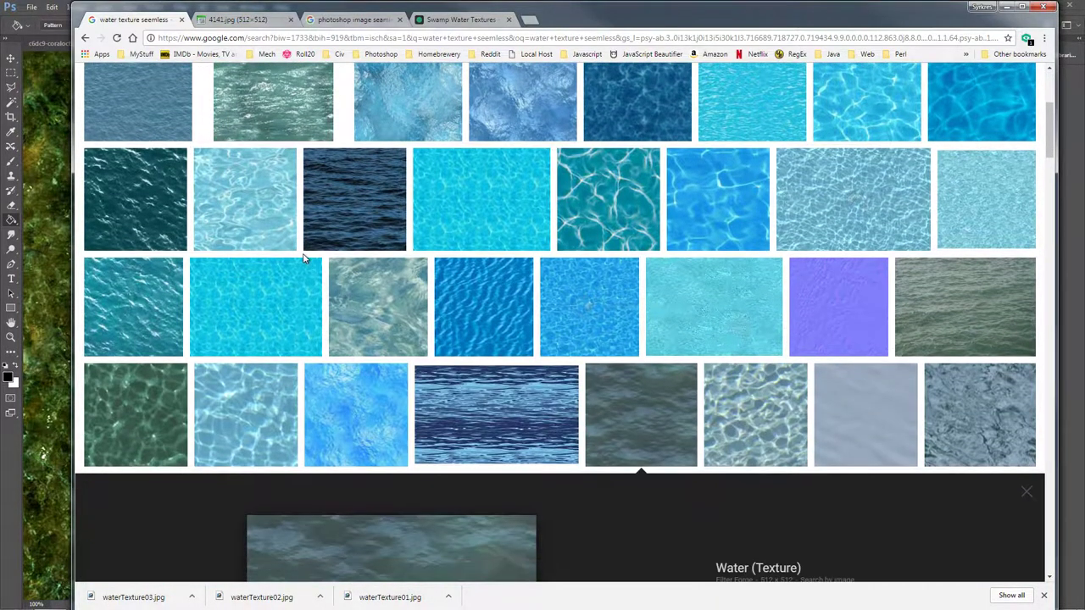
{"action": "scroll", "coordinate": [305, 261], "scroll_direction": "down", "scroll_amount": 10}
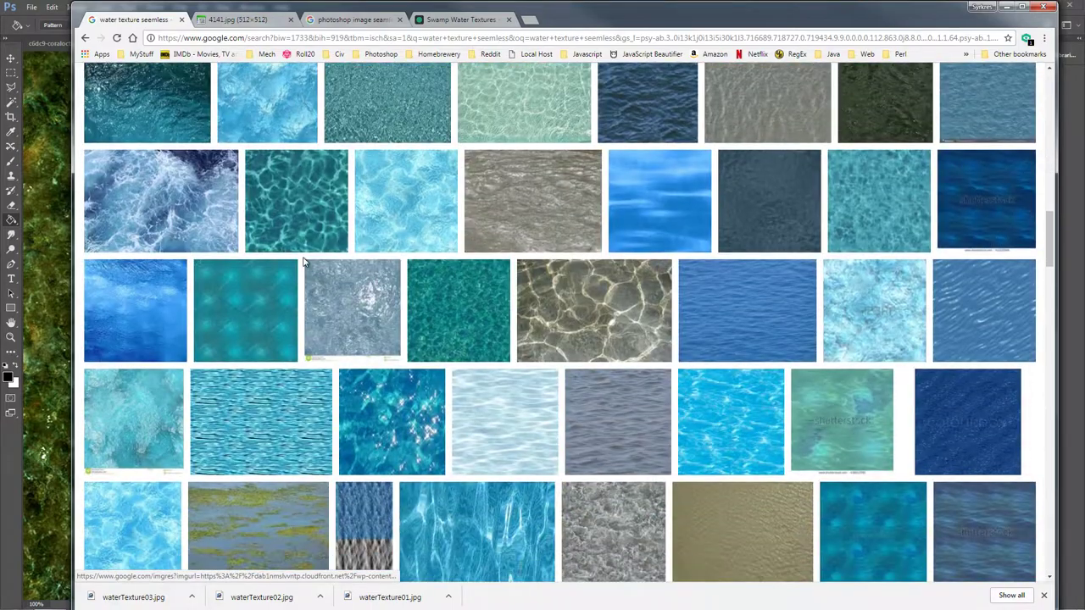
{"action": "scroll", "coordinate": [453, 276], "scroll_direction": "down", "scroll_amount": 10}
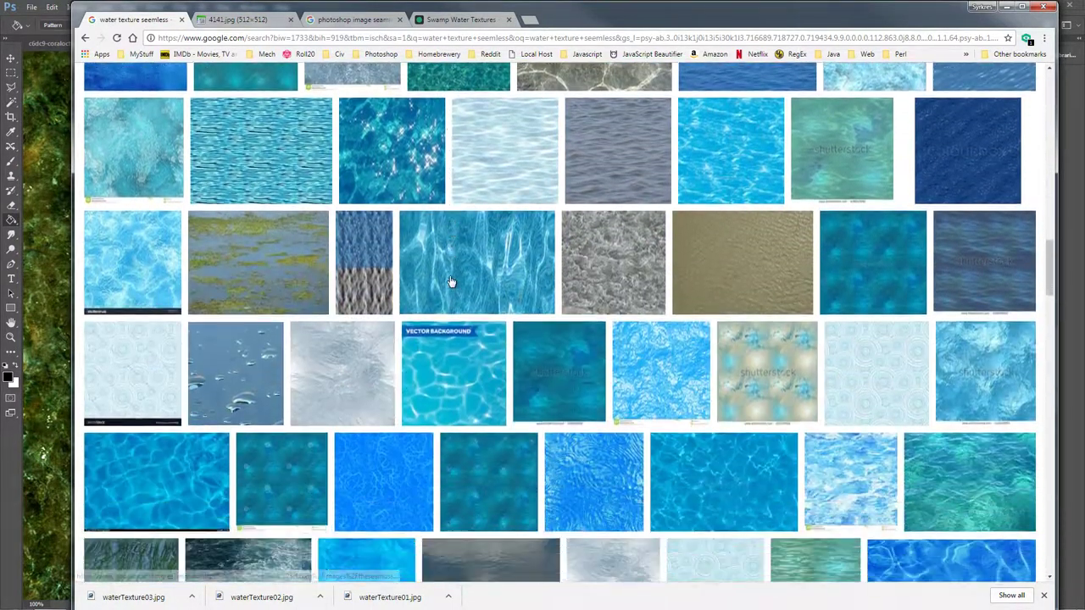
{"action": "scroll", "coordinate": [450, 282], "scroll_direction": "down", "scroll_amount": 2}
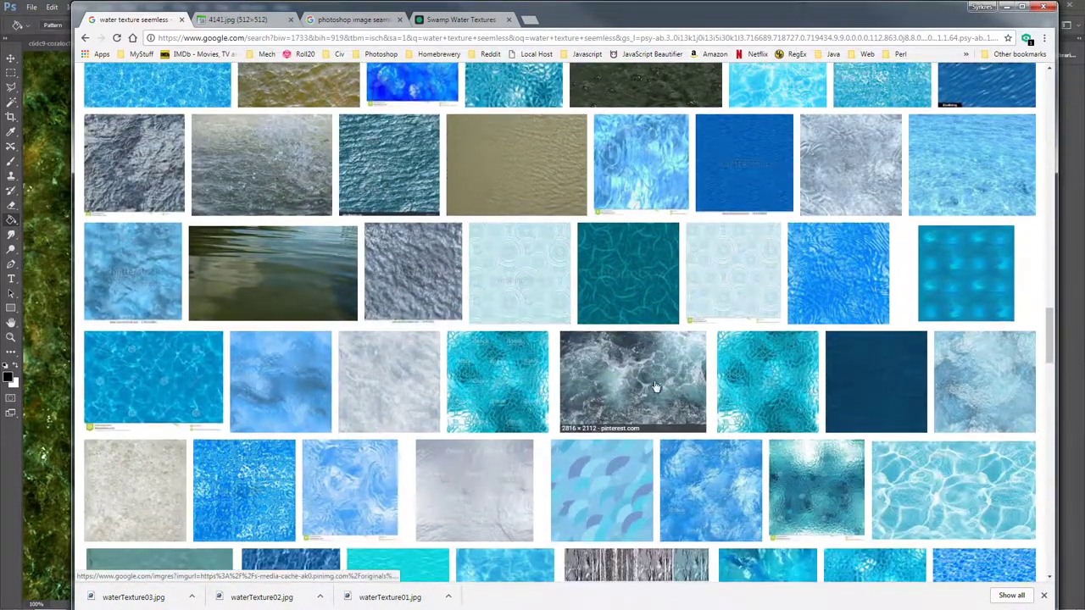
{"action": "scroll", "coordinate": [614, 384], "scroll_direction": "up", "scroll_amount": 5}
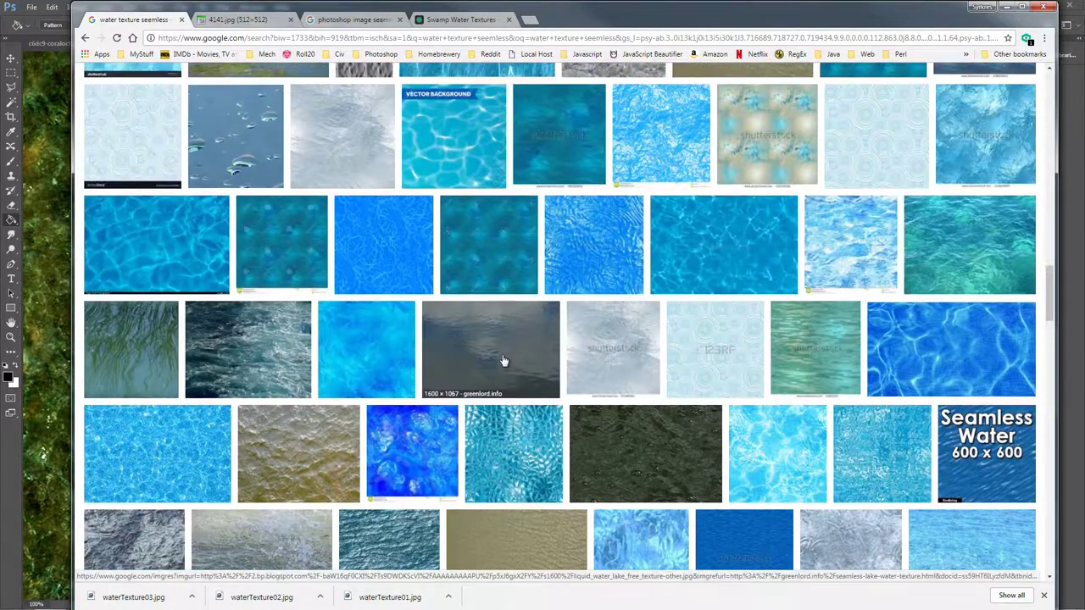
{"action": "scroll", "coordinate": [330, 331], "scroll_direction": "down", "scroll_amount": 3}
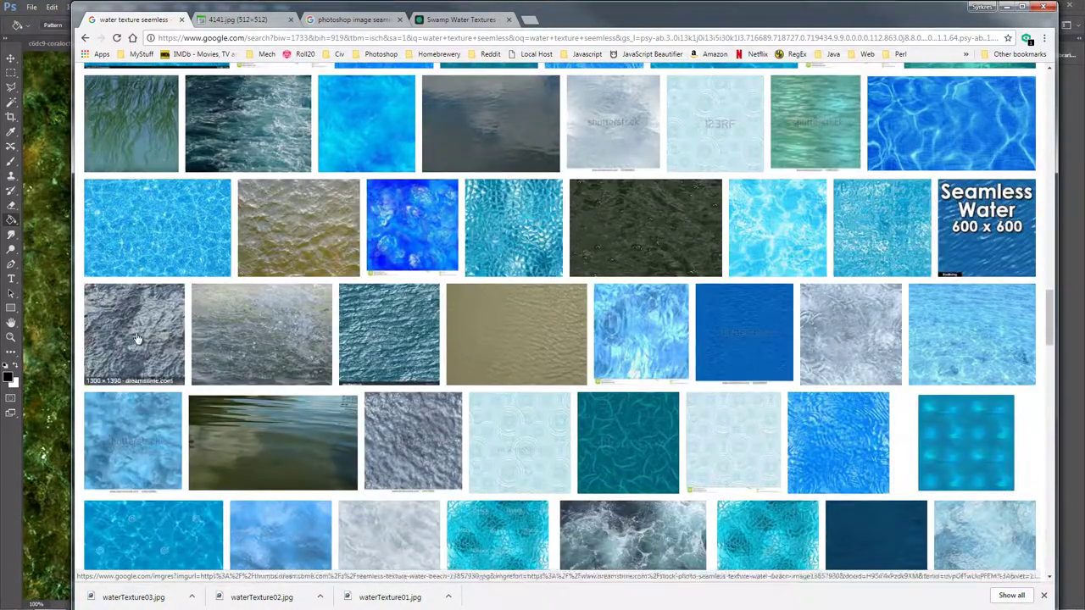
{"action": "scroll", "coordinate": [310, 331], "scroll_direction": "up", "scroll_amount": 5}
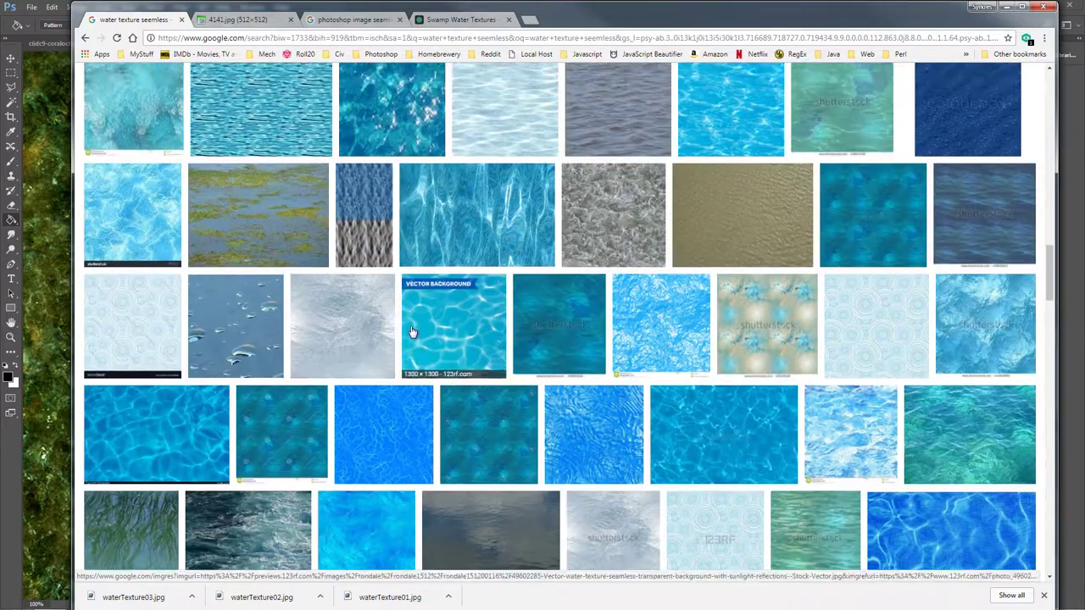
{"action": "left_click", "coordinate": [416, 326]}
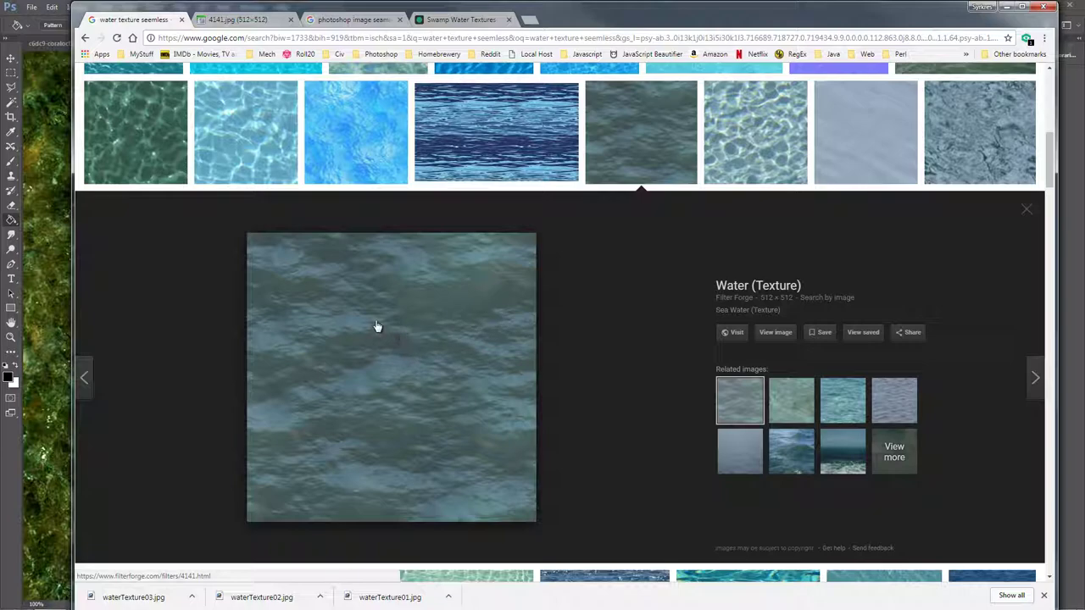
Step: Back in Photoshop, make waterSeemless01.jpg active and show the Filter > Other submenu
{"action": "left_click", "coordinate": [59, 72]}
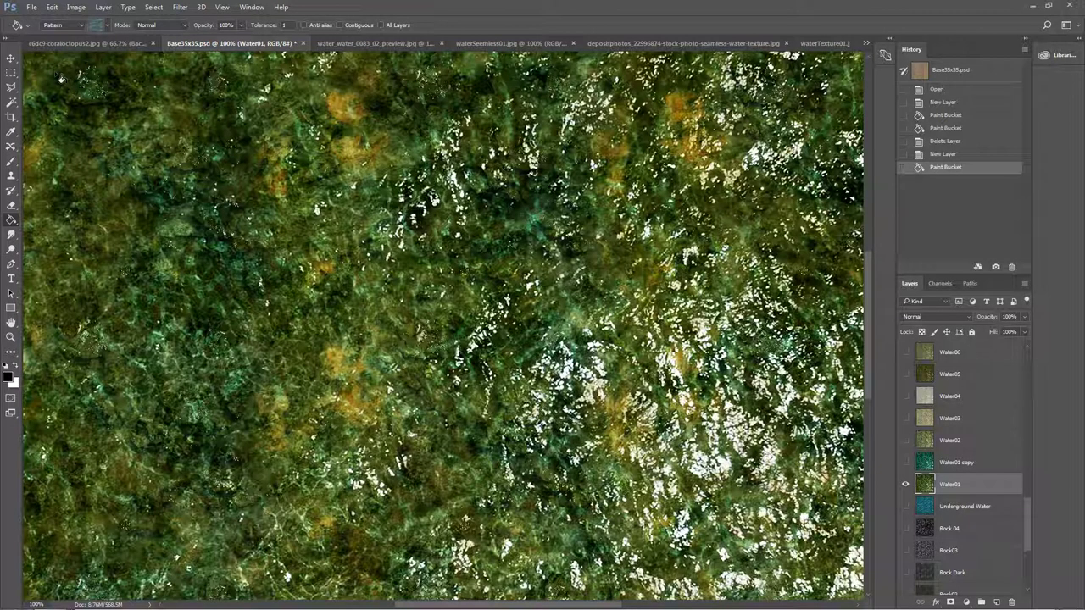
{"action": "left_click", "coordinate": [379, 42]}
{"action": "left_click", "coordinate": [509, 46]}
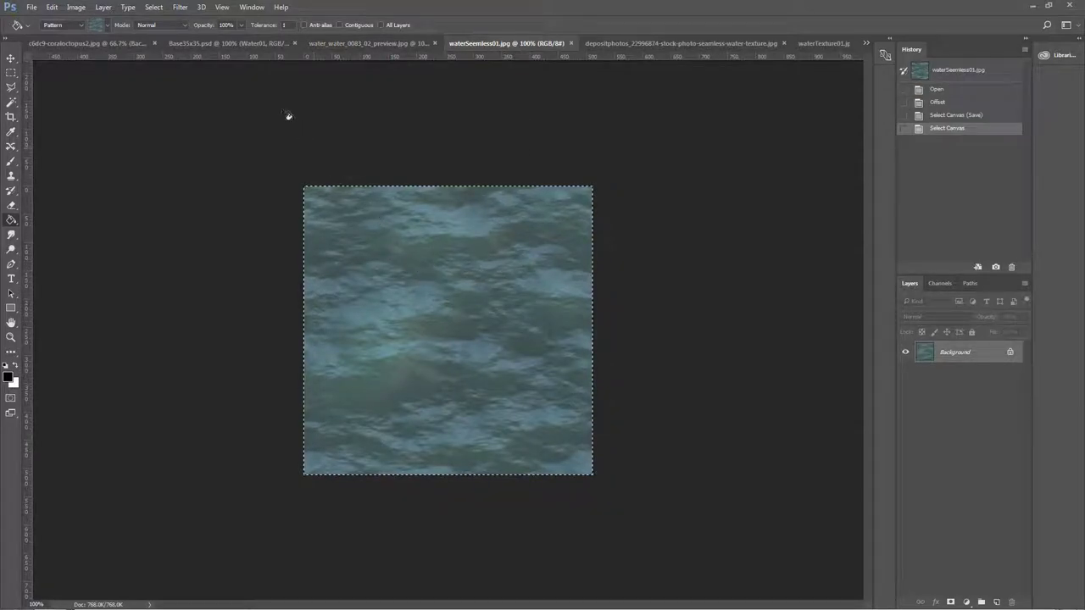
{"action": "left_click", "coordinate": [181, 9]}
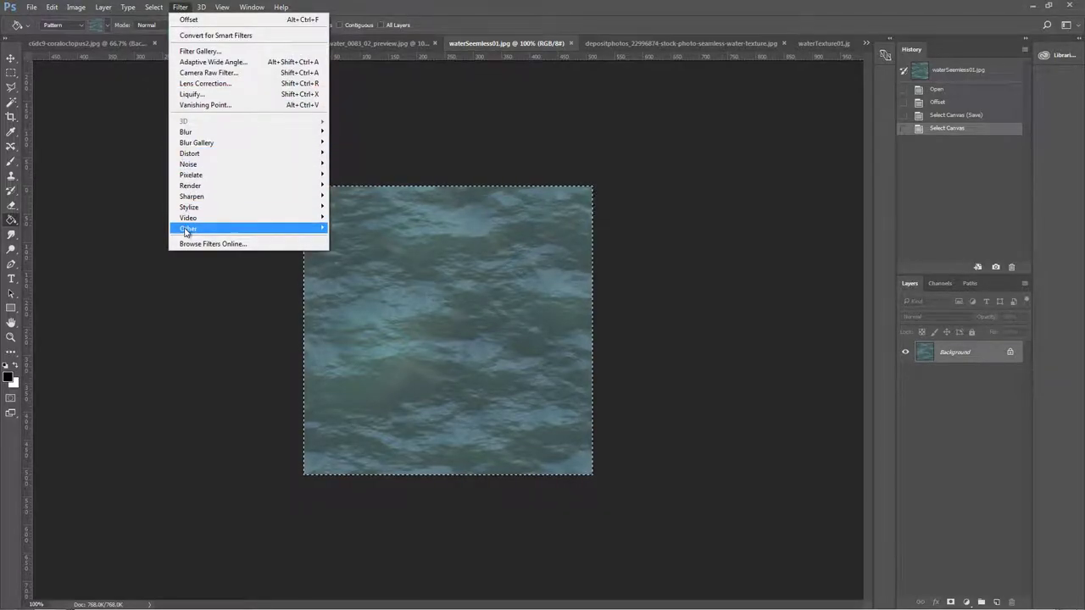
{"action": "mouse_move", "coordinate": [186, 232]}
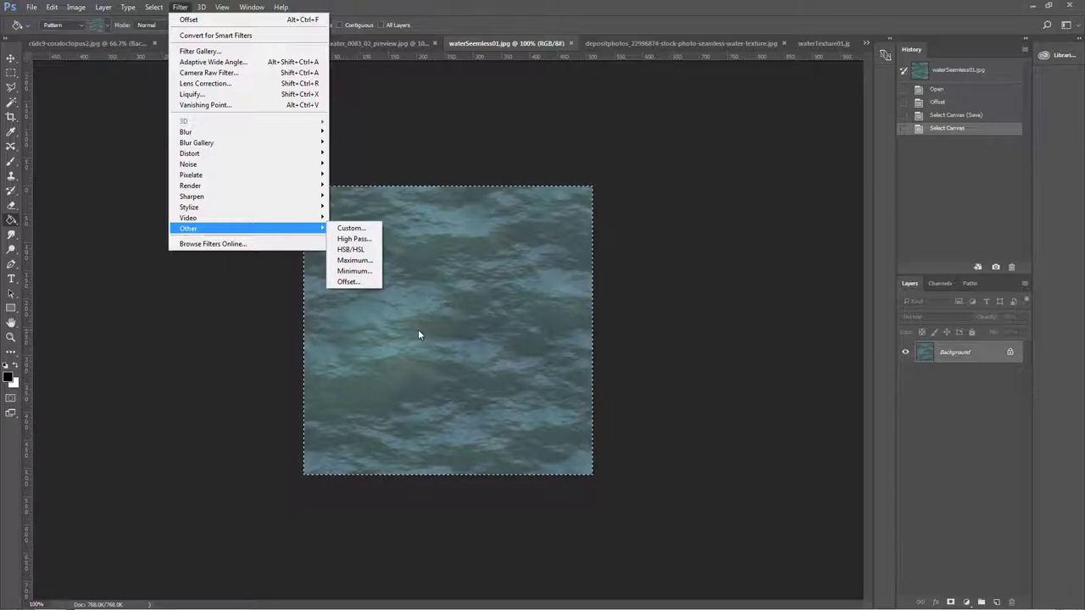
Step: Try Offset horizontal values 123 and 245 on waterSeemless01.jpg, cancel, then show the mossy preview image
{"action": "left_click", "coordinate": [353, 282]}
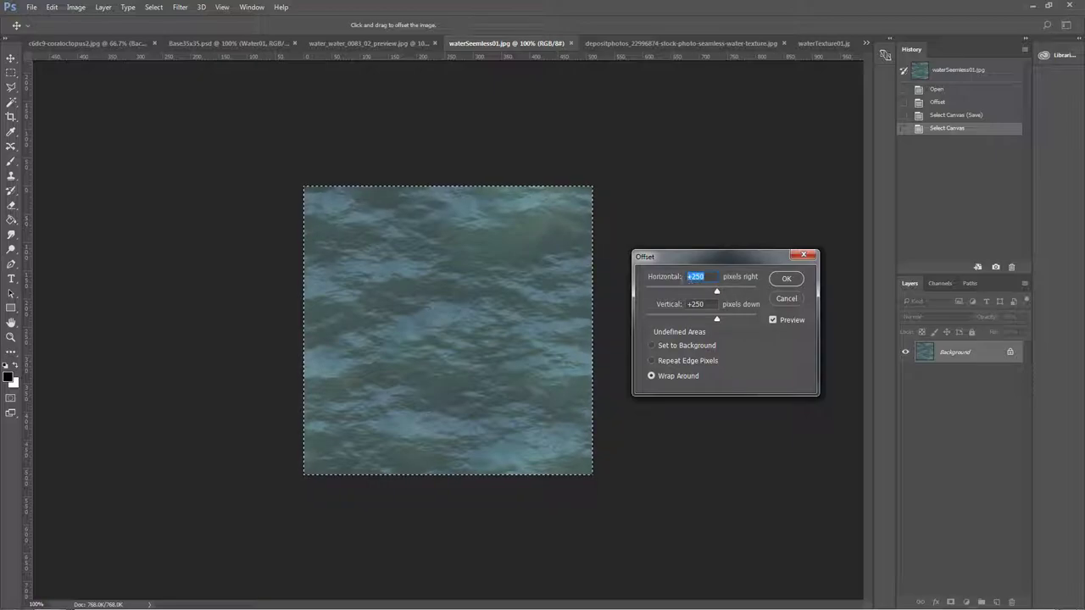
{"action": "type", "text": "1"}
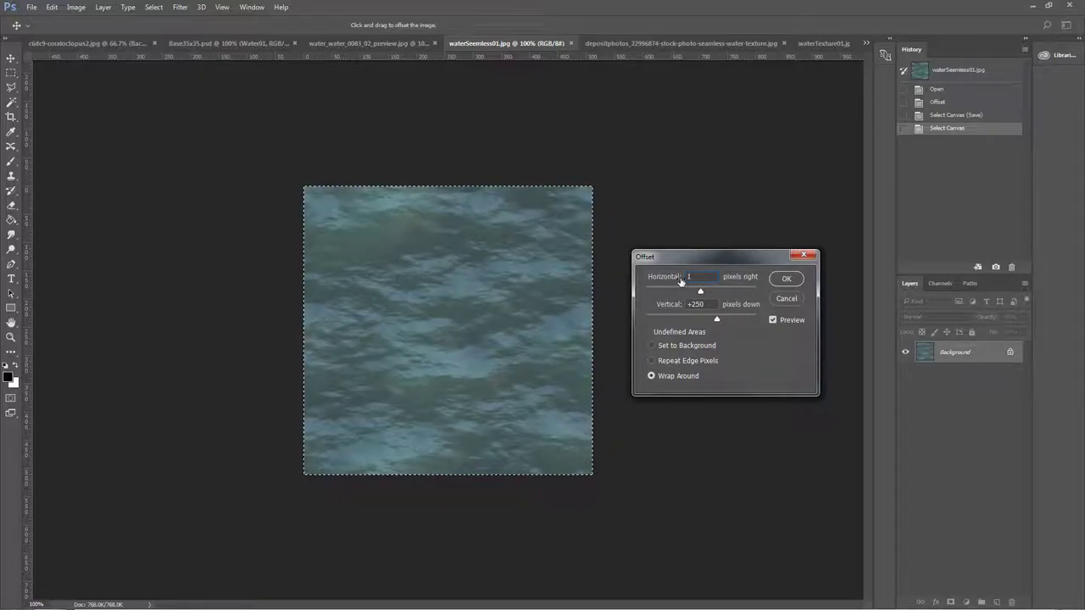
{"action": "type", "text": "23"}
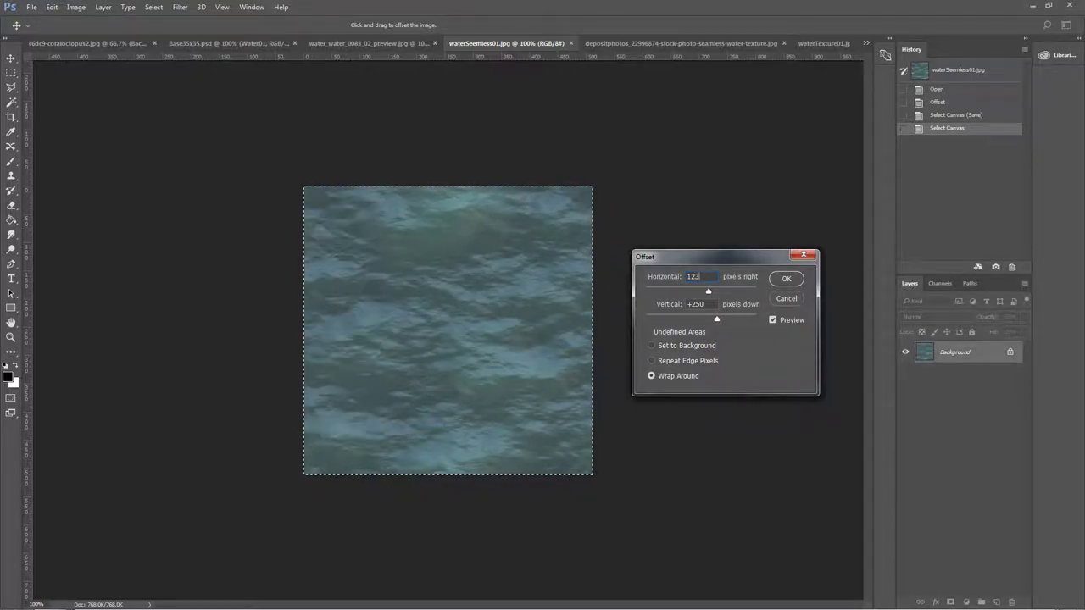
{"action": "key", "text": "BackSpace"}
{"action": "key", "text": "BackSpace"}
{"action": "key", "text": "BackSpace"}
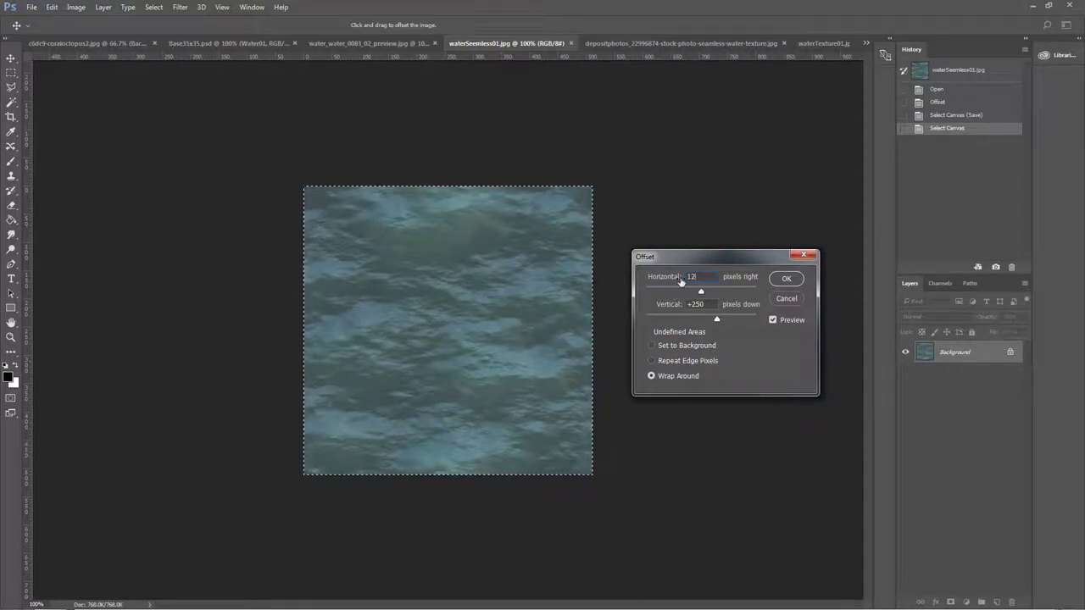
{"action": "type", "text": "245"}
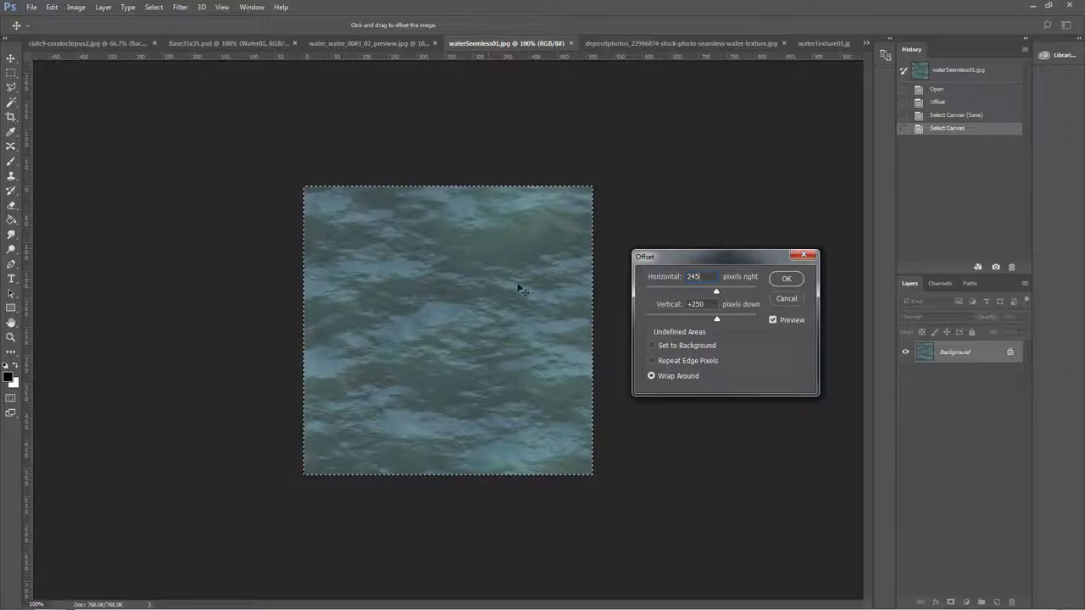
{"action": "left_click", "coordinate": [785, 298]}
{"action": "left_click", "coordinate": [388, 43]}
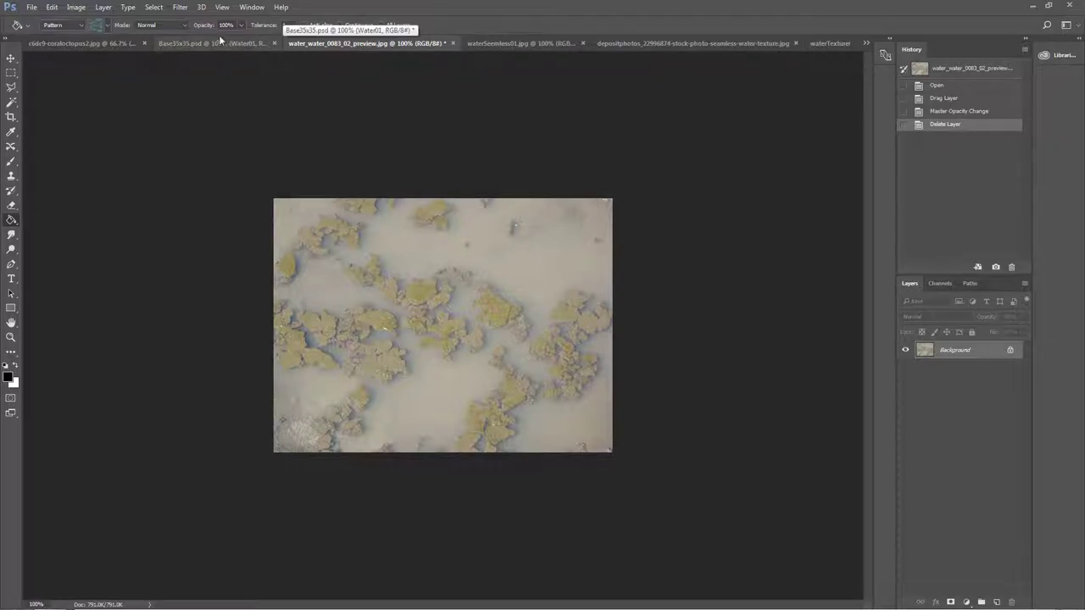
Step: Preview a +250 Offset on the mossy image, cancel it, and return to waterSeemless01.jpg
{"action": "left_click", "coordinate": [176, 8]}
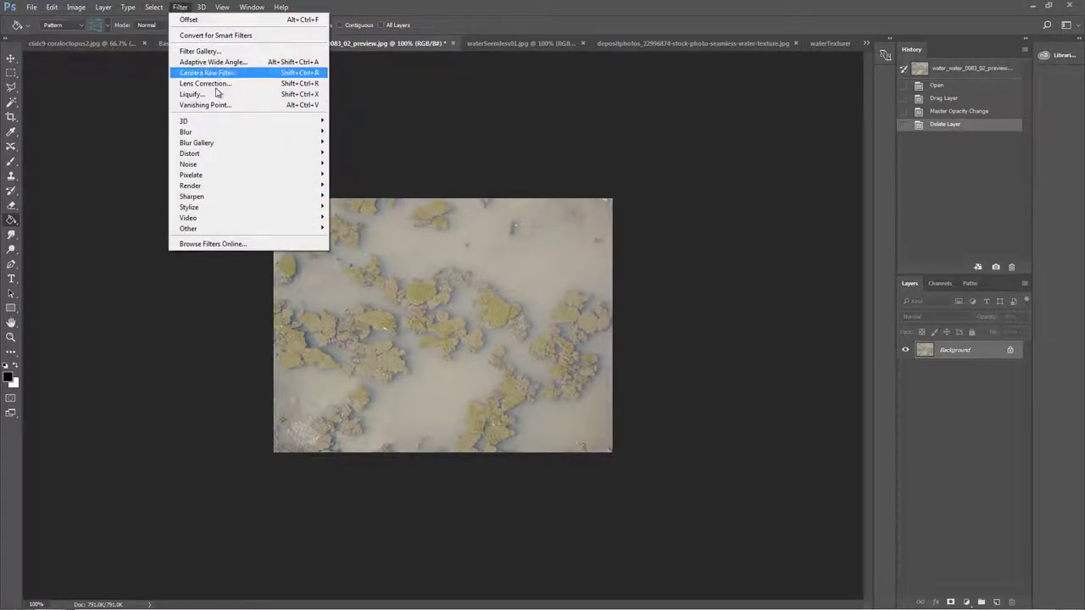
{"action": "mouse_move", "coordinate": [229, 230]}
{"action": "left_click", "coordinate": [354, 283]}
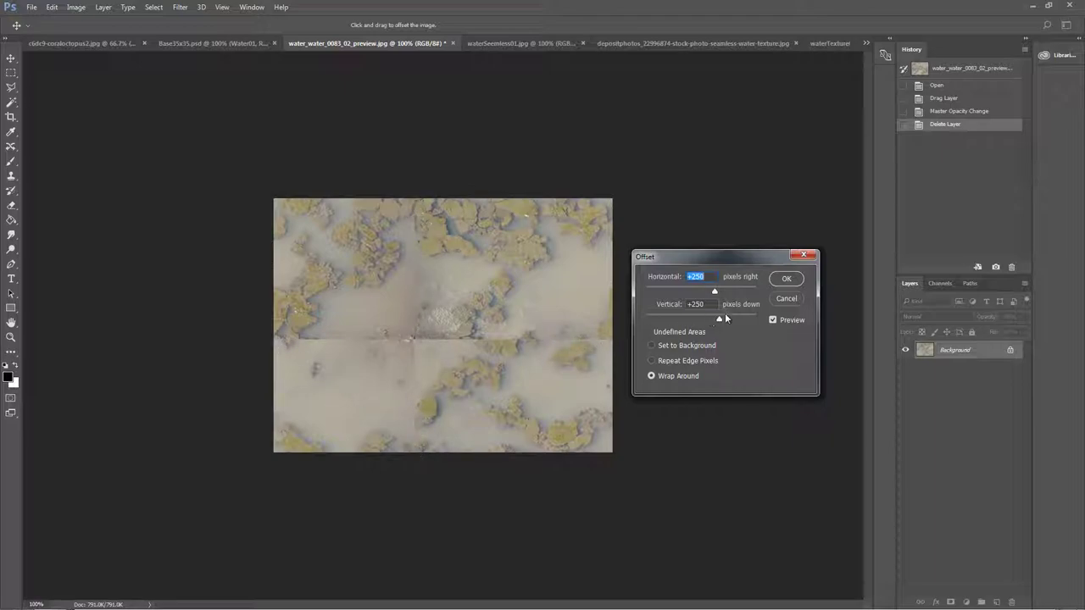
{"action": "left_click", "coordinate": [786, 299]}
{"action": "left_click", "coordinate": [499, 44]}
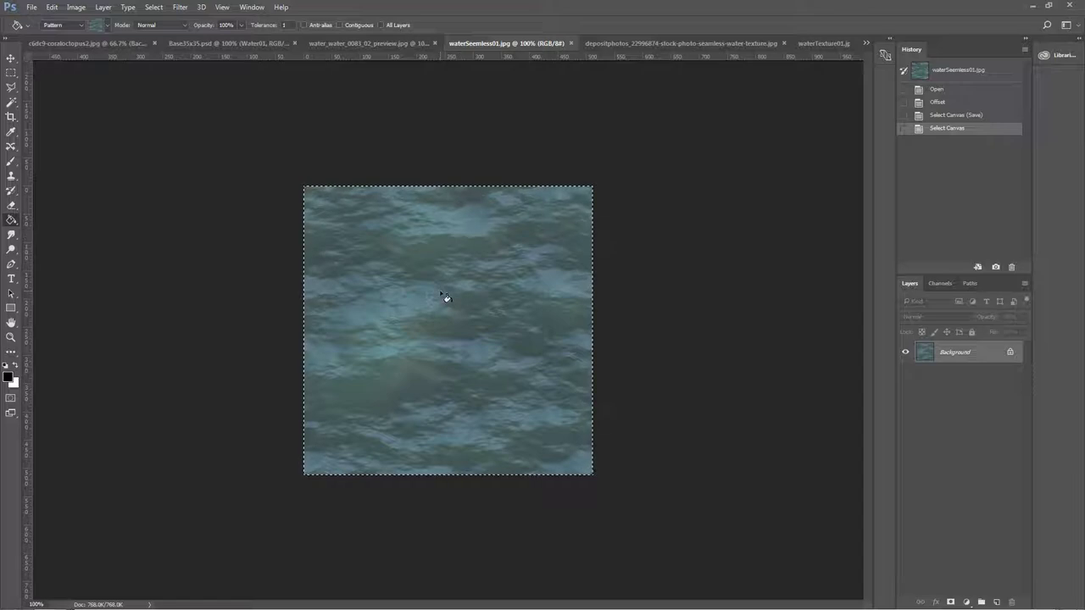
Step: Select all of waterSeemless01.jpg, check the Edit menu, then switch to water_water_0083_02_preview.jpg
{"action": "key", "text": "ctrl+a"}
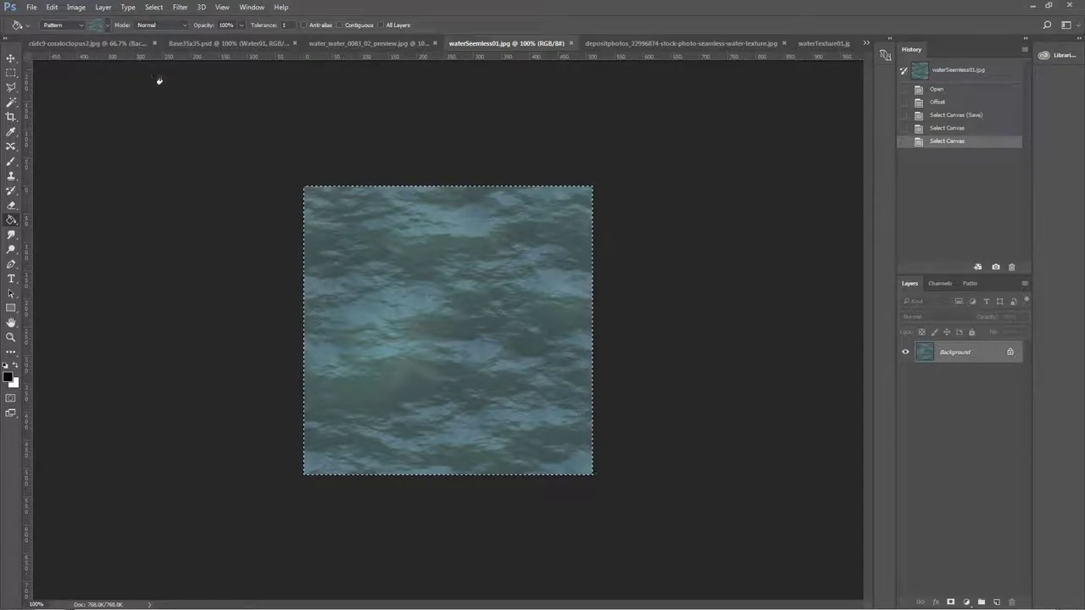
{"action": "left_click", "coordinate": [53, 8]}
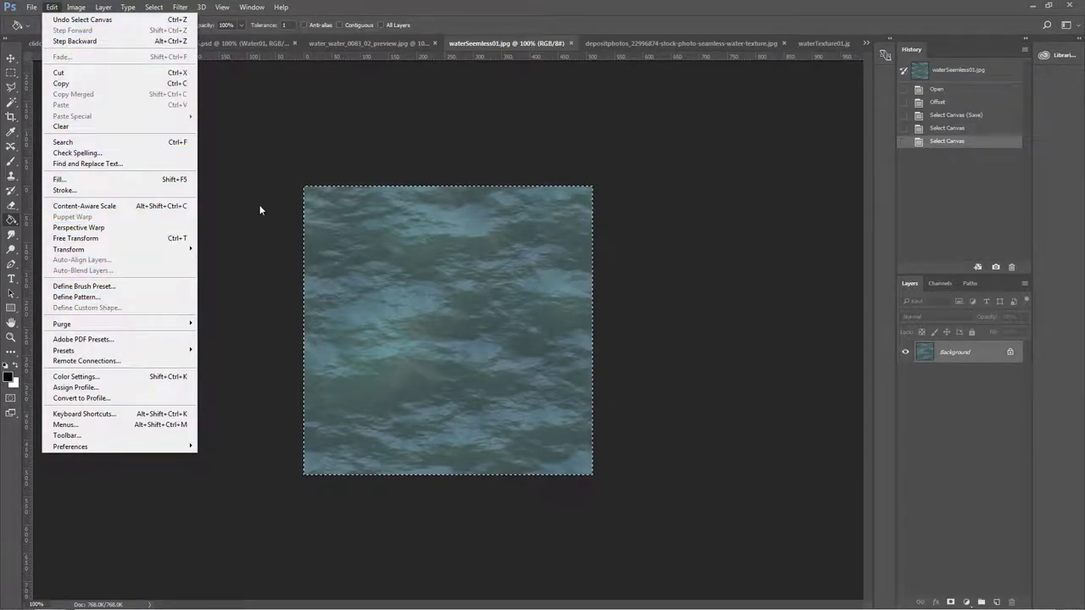
{"action": "left_click", "coordinate": [350, 43]}
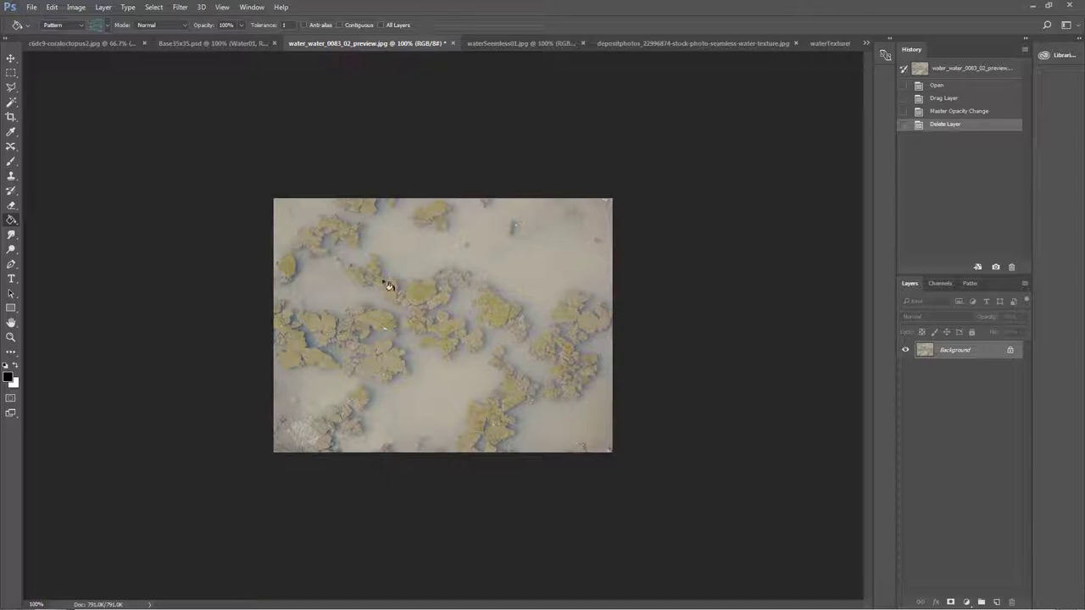
Step: Review Base35x35.psd, the swamp preview and waterSeemless01.jpg, ending on the blue depositphotos texture
{"action": "left_click", "coordinate": [194, 40]}
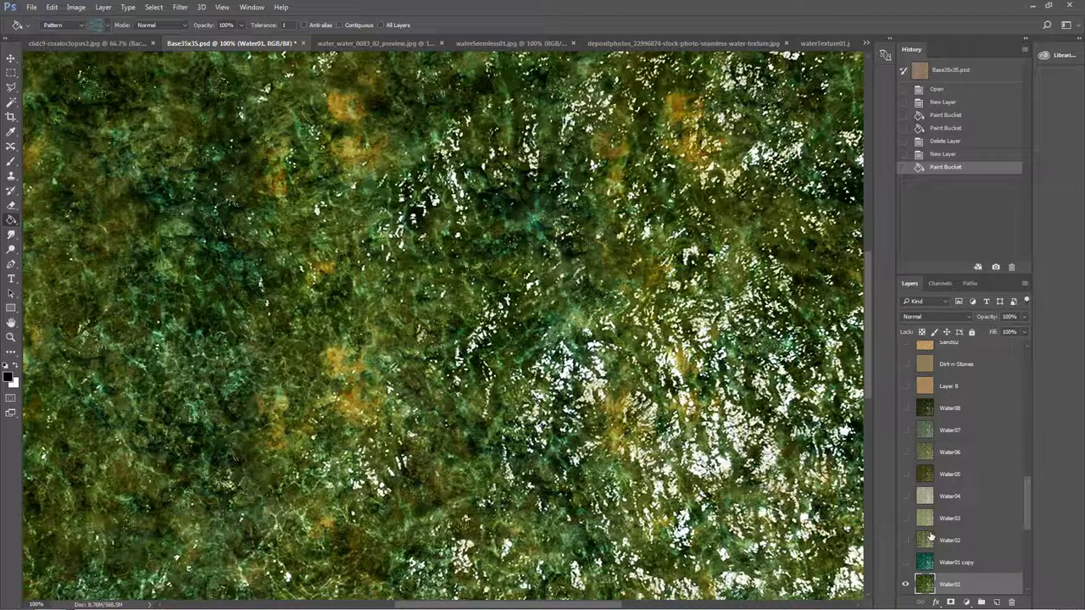
{"action": "left_click", "coordinate": [397, 45]}
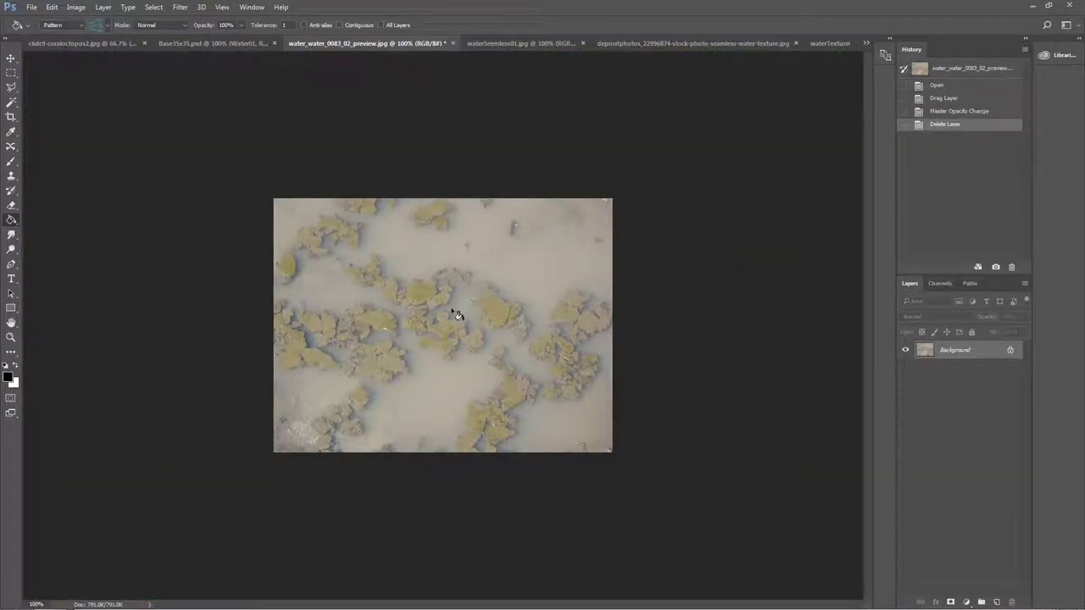
{"action": "left_click", "coordinate": [494, 41]}
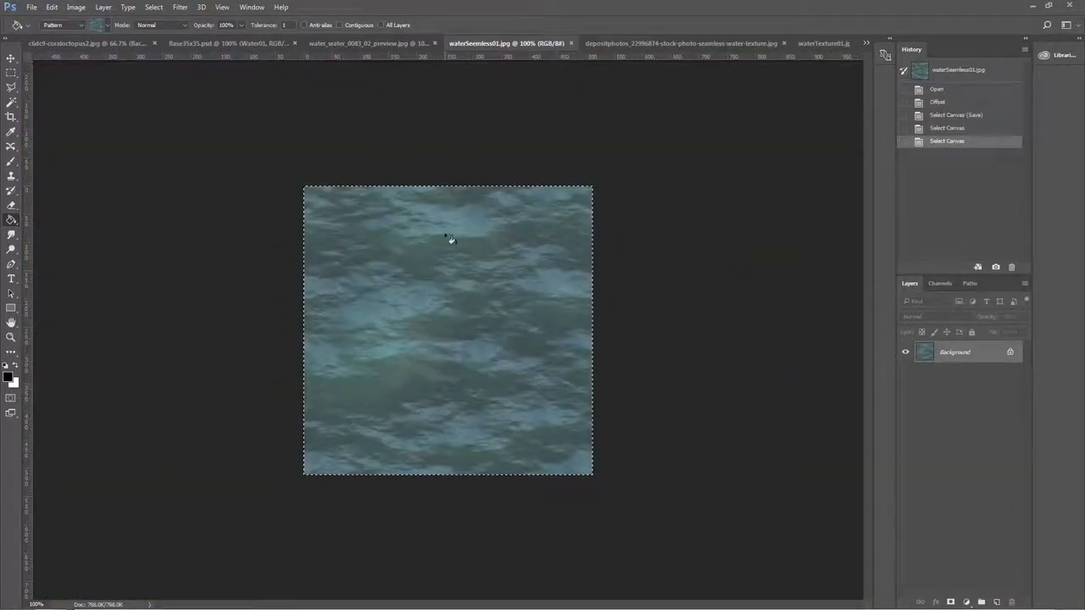
{"action": "left_click", "coordinate": [616, 44]}
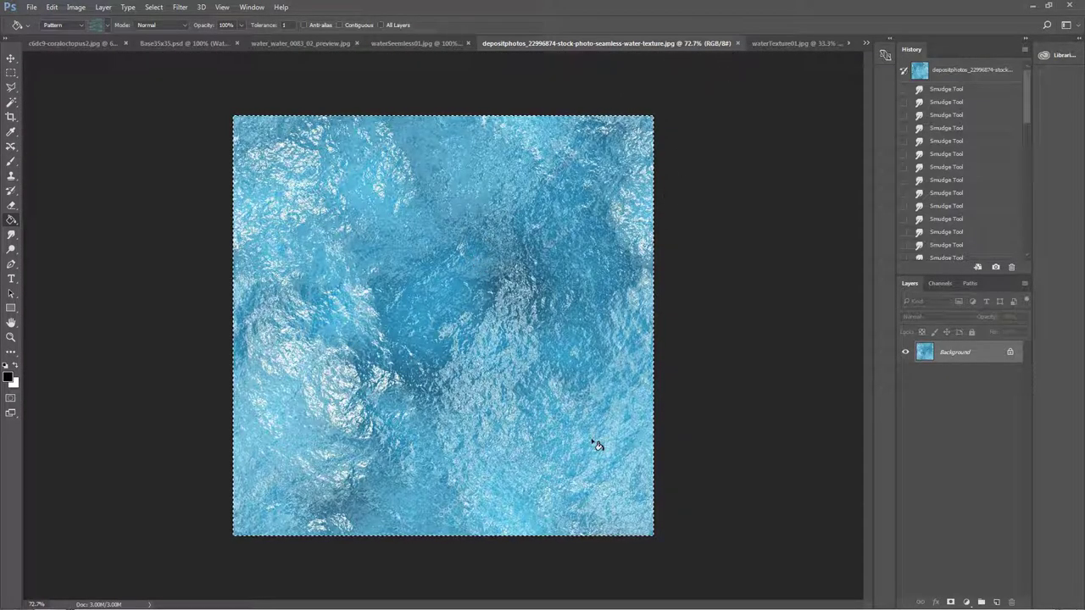
Step: From Chrome's Imgur Swamp Water Textures gallery, open the muddy grimy swamp image full size in a new tab
{"action": "left_click", "coordinate": [280, 602]}
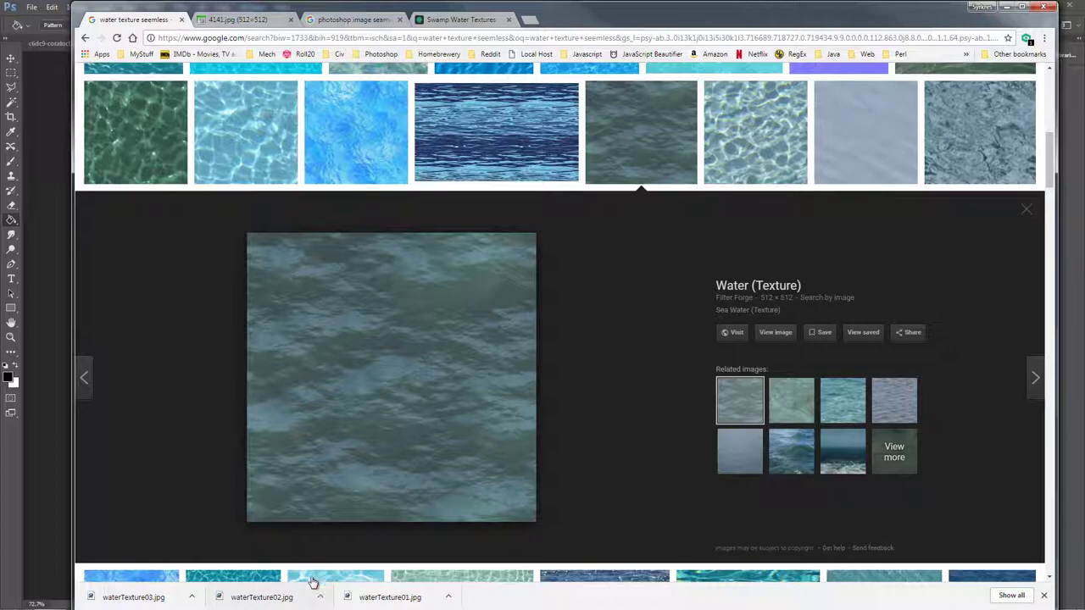
{"action": "left_click", "coordinate": [465, 22]}
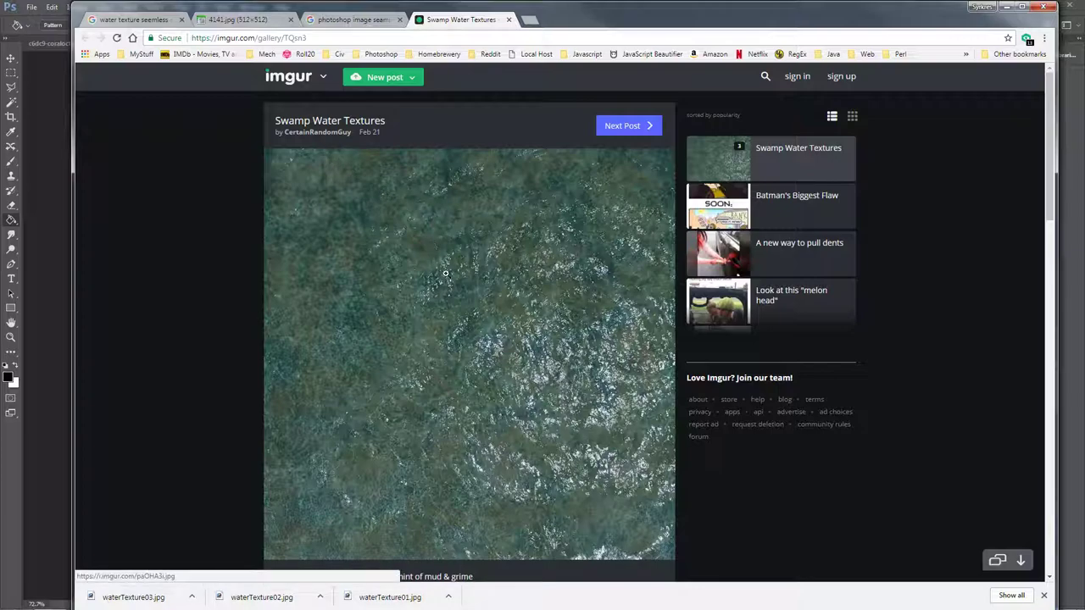
{"action": "scroll", "coordinate": [472, 297], "scroll_direction": "down", "scroll_amount": 7}
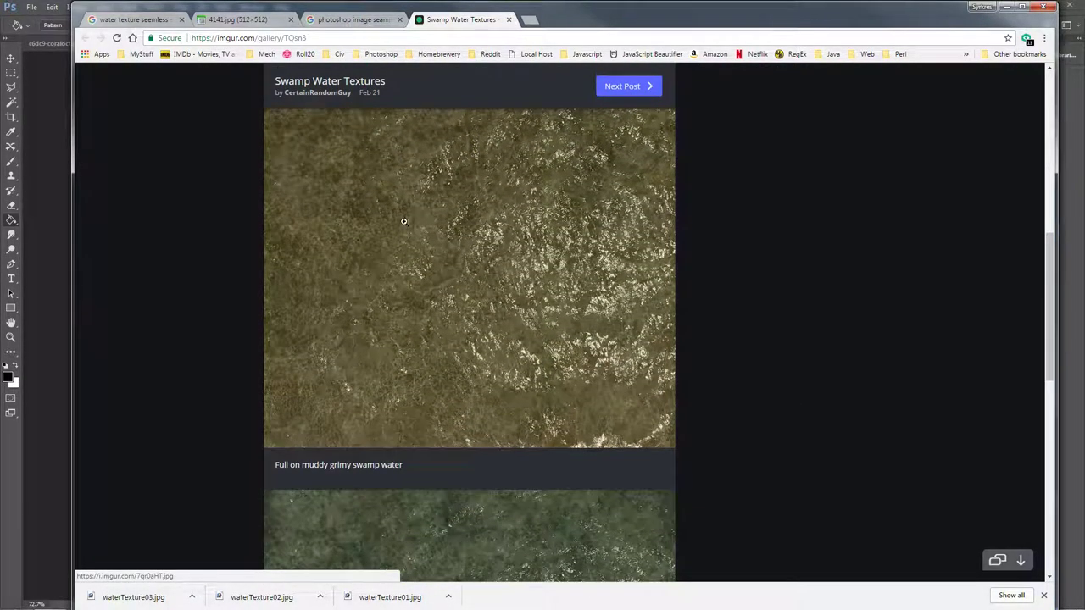
{"action": "scroll", "coordinate": [415, 200], "scroll_direction": "down", "scroll_amount": 5}
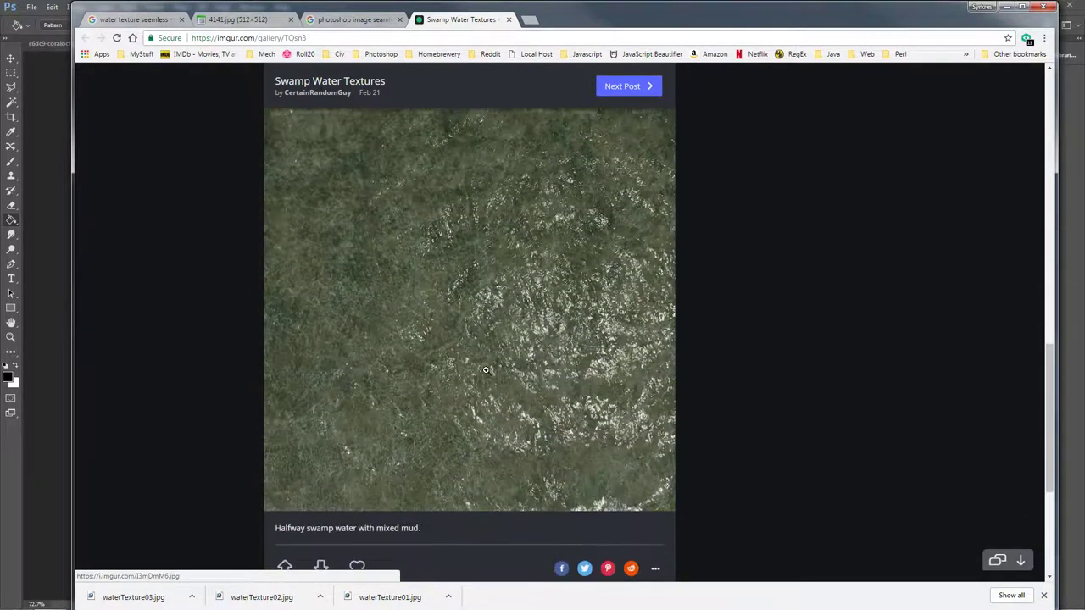
{"action": "scroll", "coordinate": [431, 272], "scroll_direction": "up", "scroll_amount": 5}
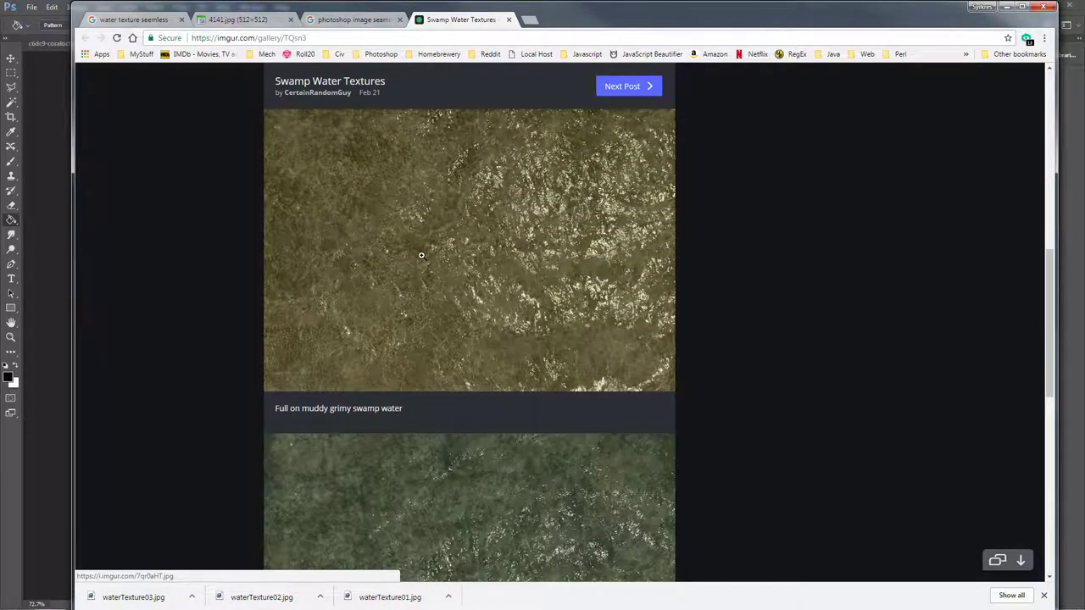
{"action": "right_click", "coordinate": [421, 255]}
{"action": "left_click", "coordinate": [484, 344]}
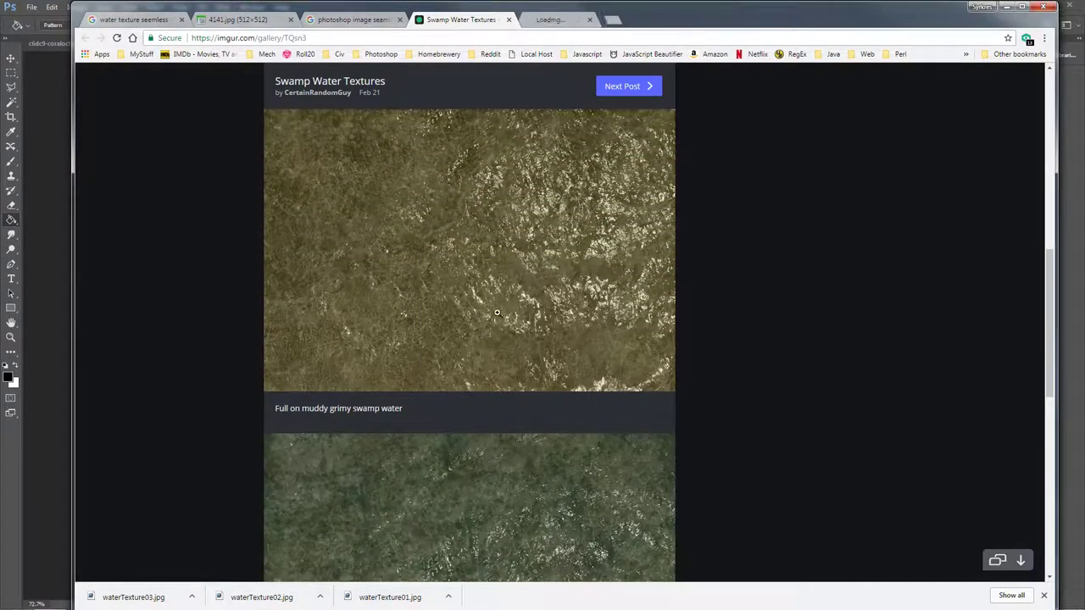
{"action": "left_click", "coordinate": [551, 19]}
{"action": "left_click", "coordinate": [515, 250]}
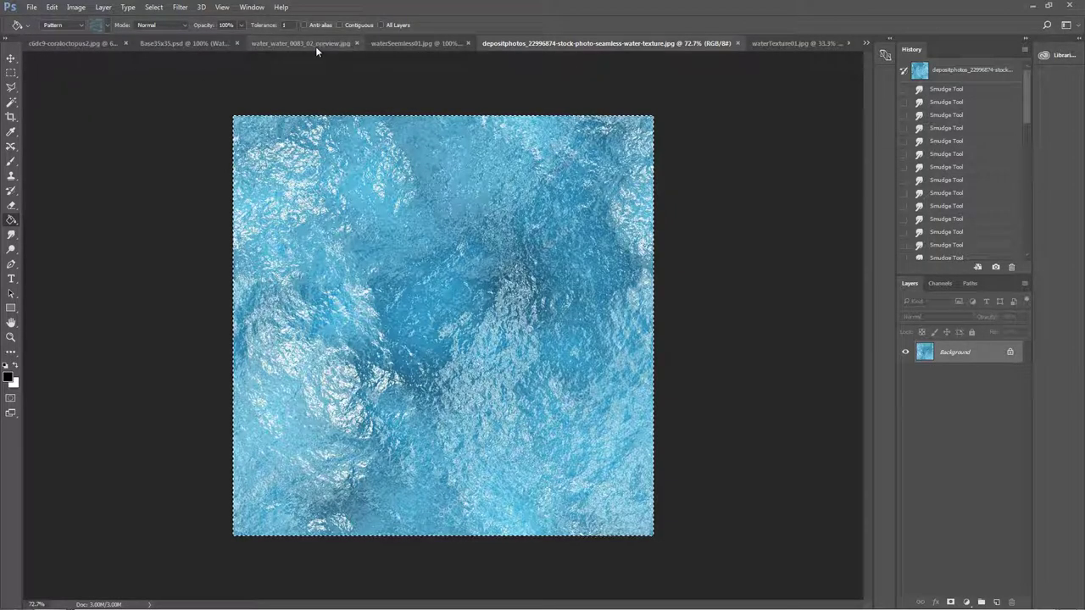
Step: Copy waterTexture01's Background layer into the swamp preview image as Layer 1
{"action": "left_click", "coordinate": [315, 46]}
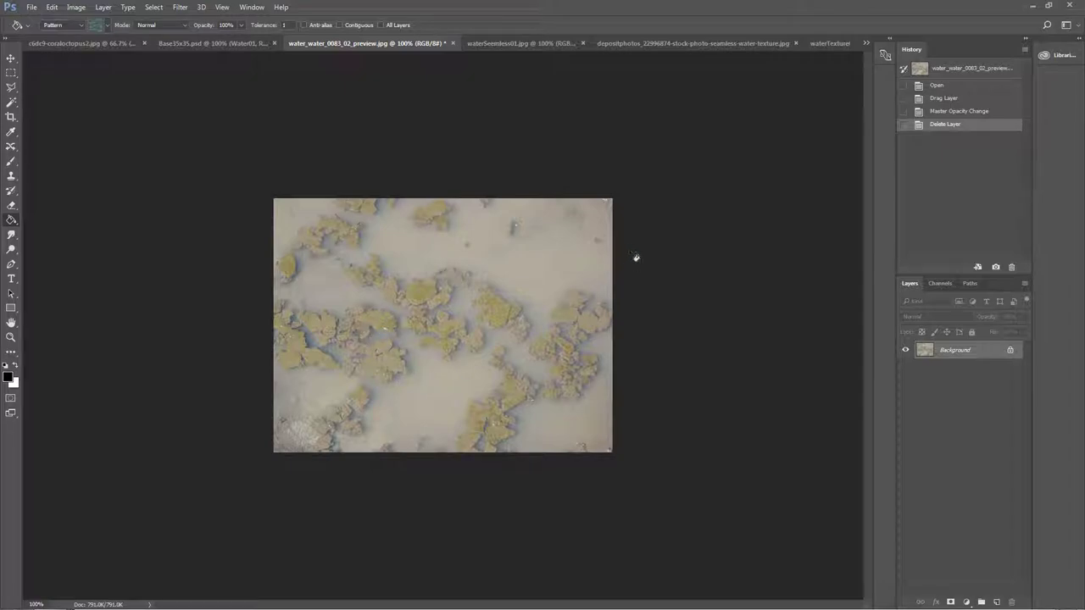
{"action": "left_click", "coordinate": [829, 43]}
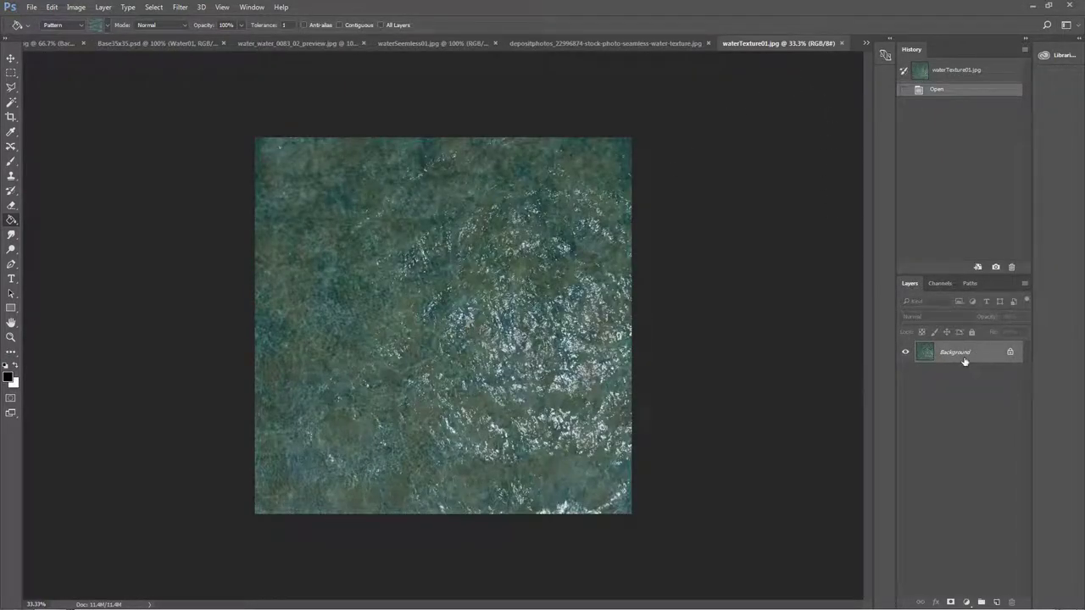
{"action": "left_click_drag", "start_coordinate": [963, 361], "coordinate": [450, 354]}
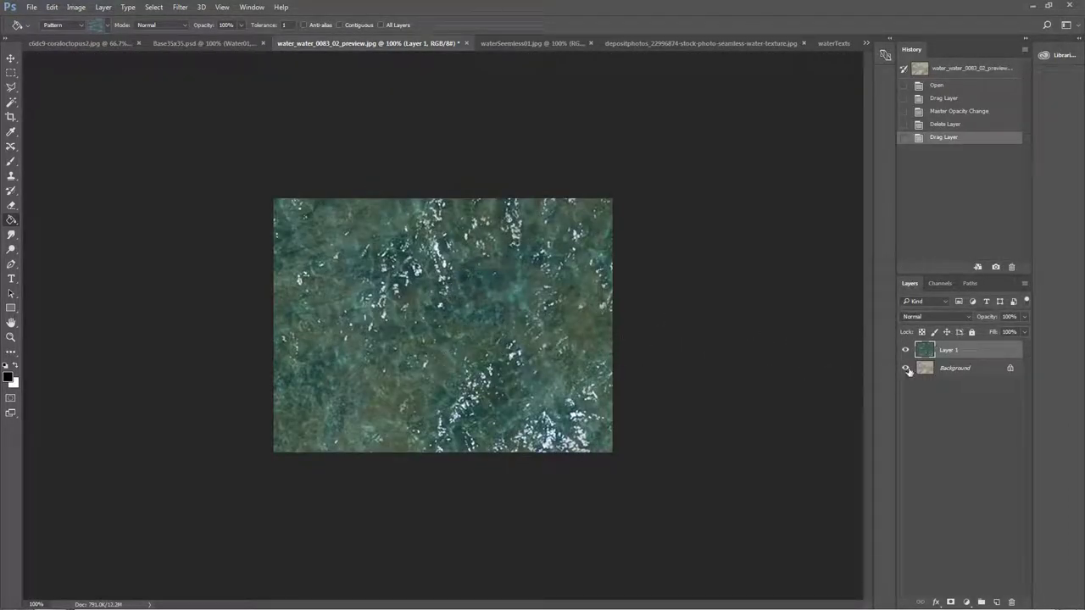
Step: Adjust Layer 1's opacity between 38% and about 62%, then hide the layer
{"action": "left_click", "coordinate": [1023, 316]}
{"action": "left_click_drag", "start_coordinate": [997, 331], "coordinate": [1000, 331]}
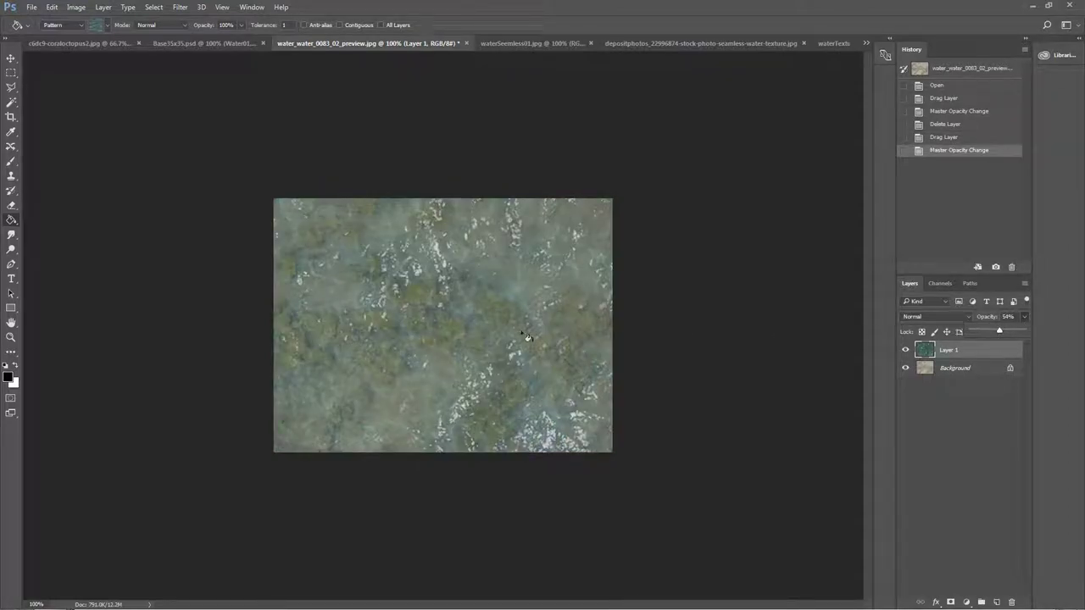
{"action": "left_click_drag", "start_coordinate": [989, 335], "coordinate": [985, 333]}
{"action": "left_click", "coordinate": [1003, 330]}
{"action": "left_click", "coordinate": [905, 350]}
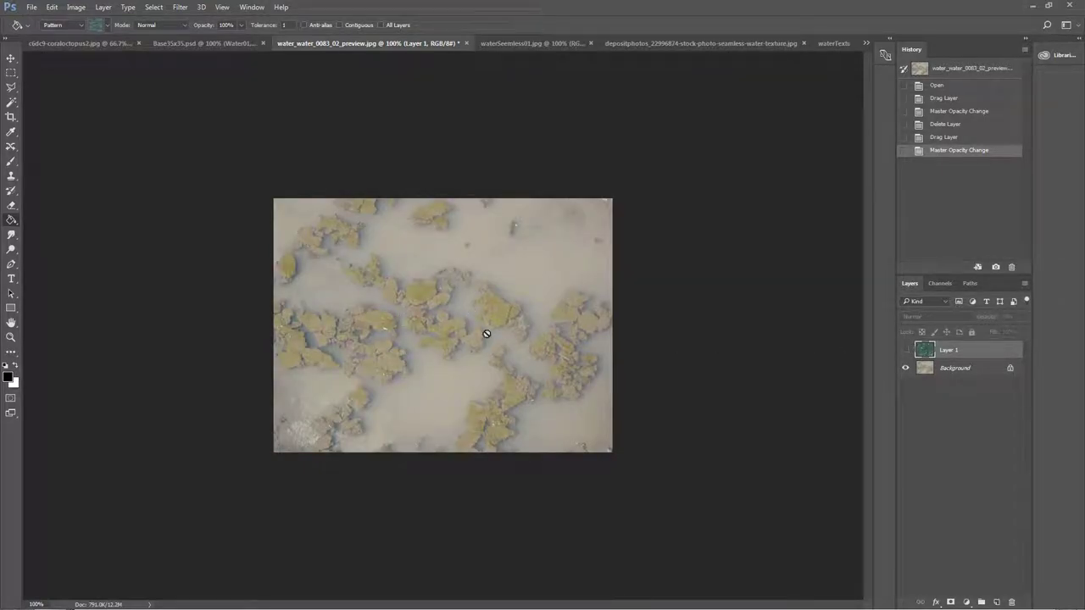
{"action": "left_click", "coordinate": [186, 44]}
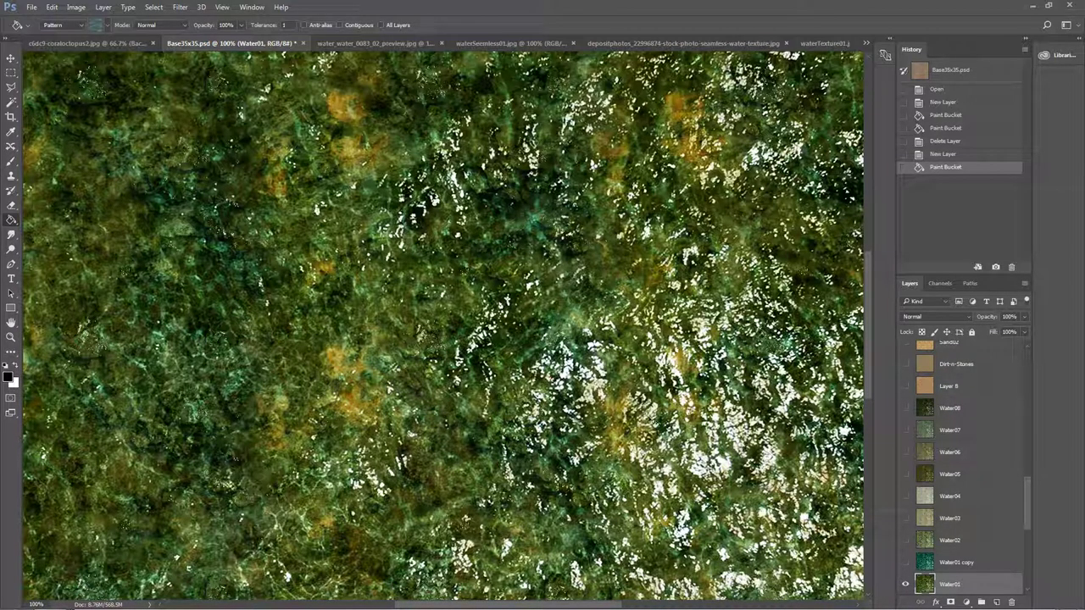
Step: Turn on the Water01 copy and Water02 through Water08 layers in Base35x35.psd
{"action": "left_click", "coordinate": [904, 563]}
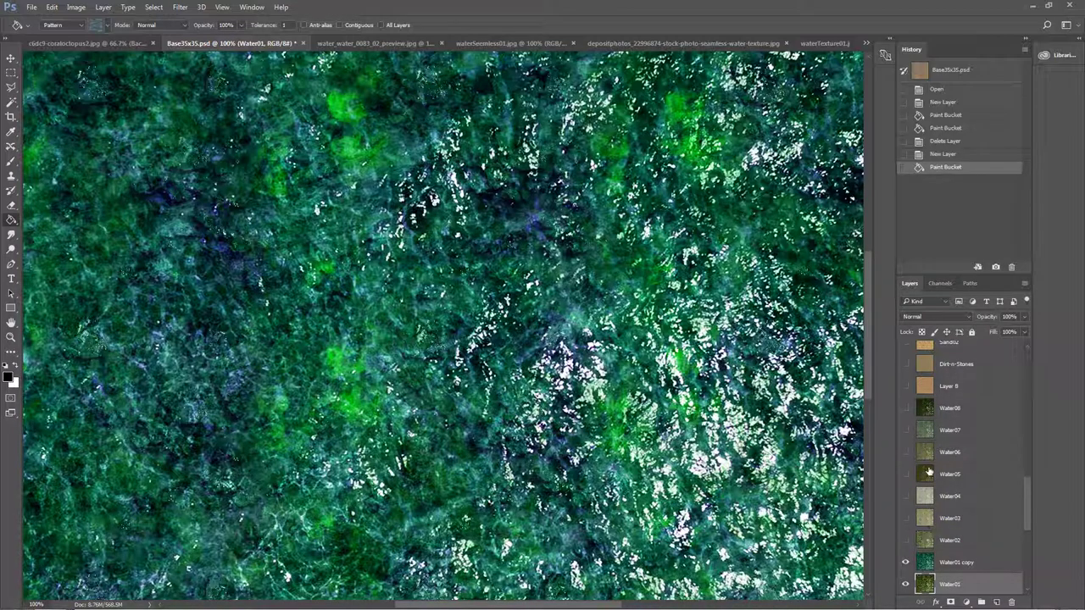
{"action": "left_click", "coordinate": [906, 541]}
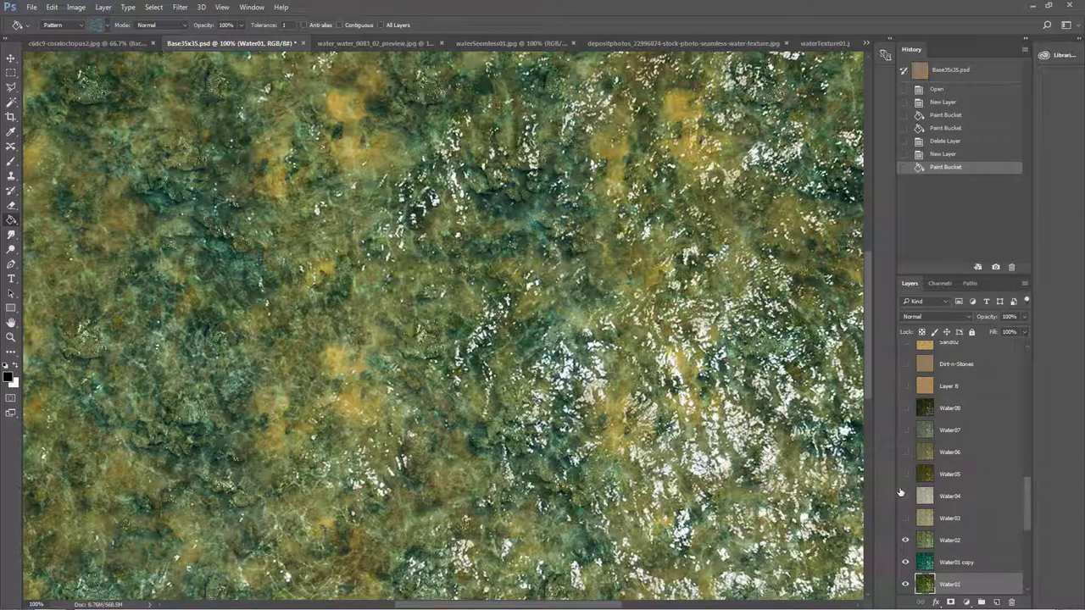
{"action": "left_click", "coordinate": [905, 518]}
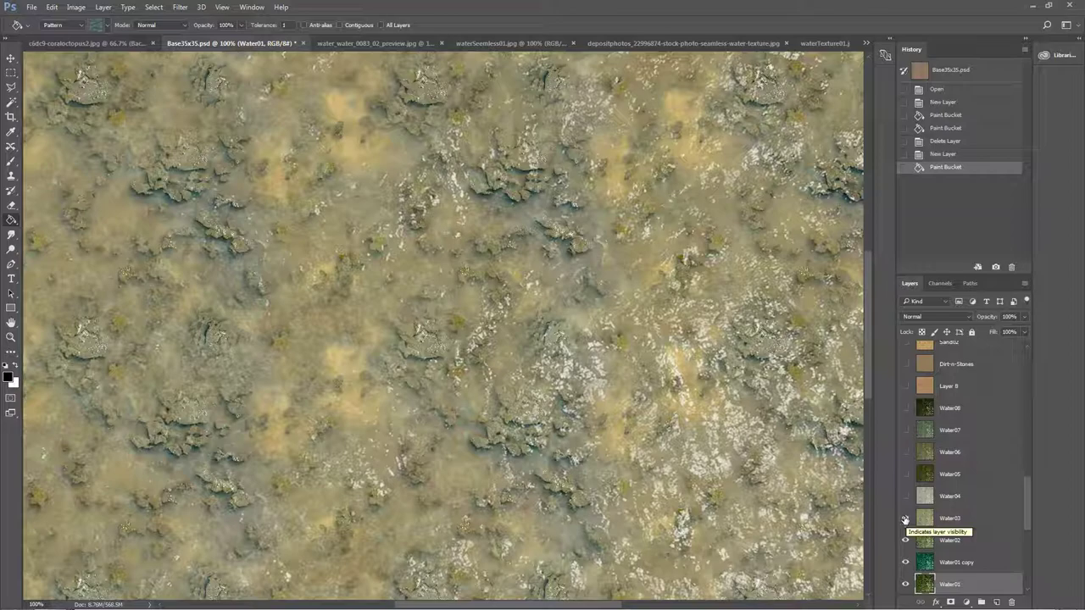
{"action": "left_click", "coordinate": [905, 497]}
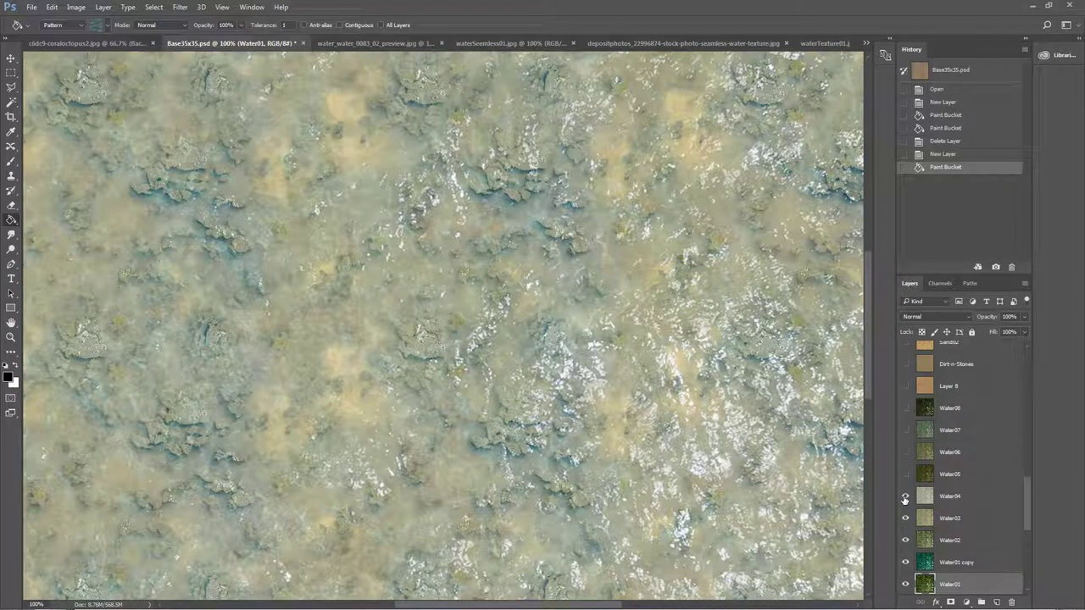
{"action": "left_click", "coordinate": [905, 476]}
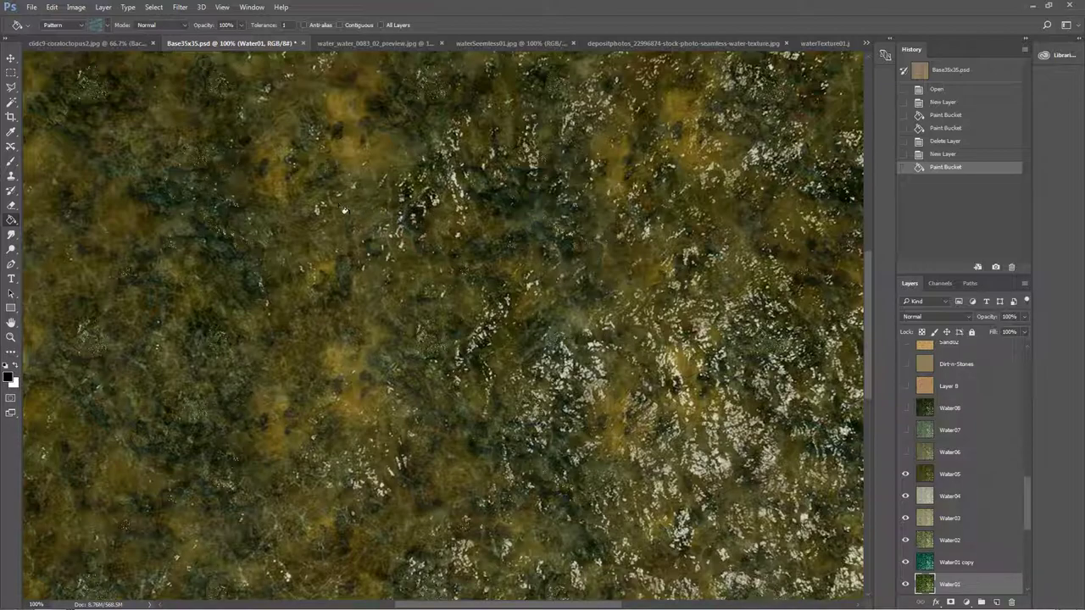
{"action": "left_click", "coordinate": [905, 453]}
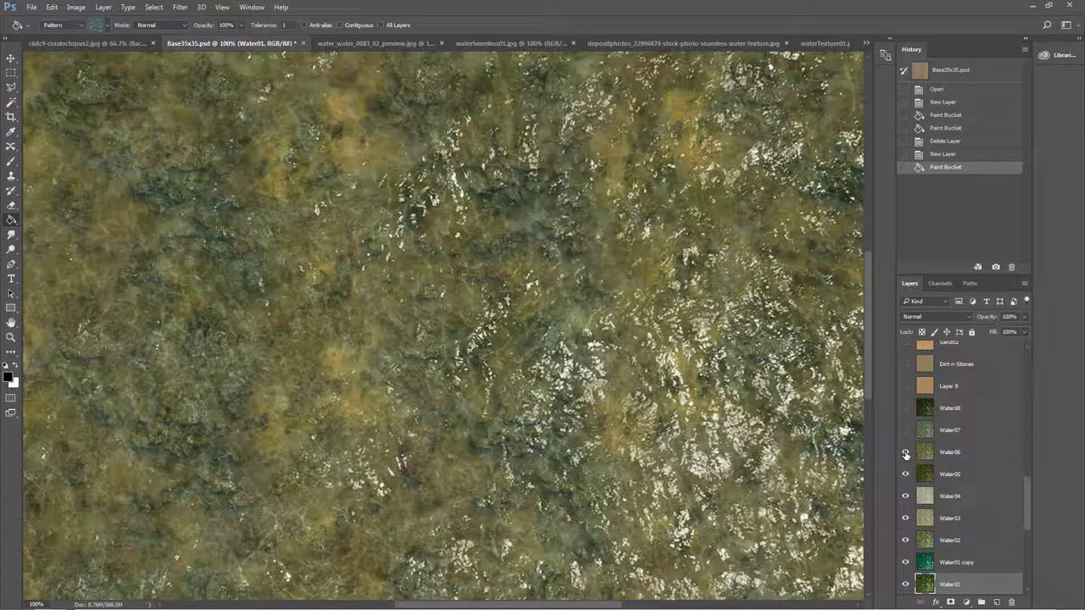
{"action": "left_click", "coordinate": [905, 430]}
{"action": "left_click", "coordinate": [905, 407]}
Step: Hide the Water layers and Underground Water so only Layer 4's foamy texture shows
{"action": "scroll", "coordinate": [923, 424], "scroll_direction": "down", "scroll_amount": 5}
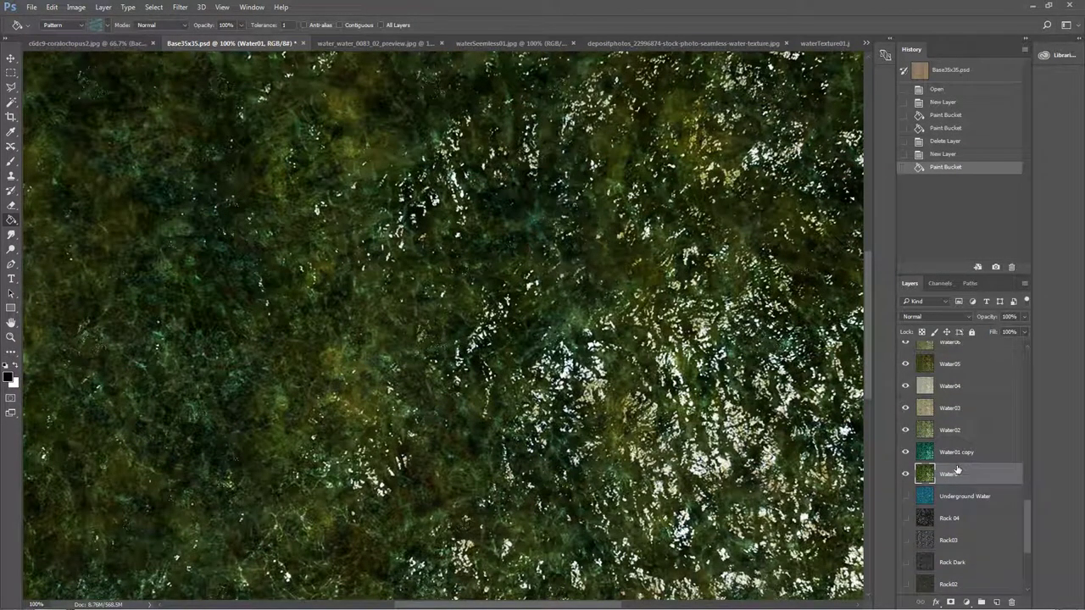
{"action": "left_click_drag", "start_coordinate": [906, 477], "coordinate": [906, 384]}
{"action": "scroll", "coordinate": [906, 364], "scroll_direction": "up", "scroll_amount": 2}
{"action": "left_click_drag", "start_coordinate": [905, 453], "coordinate": [906, 387]}
{"action": "scroll", "coordinate": [943, 459], "scroll_direction": "down", "scroll_amount": 3}
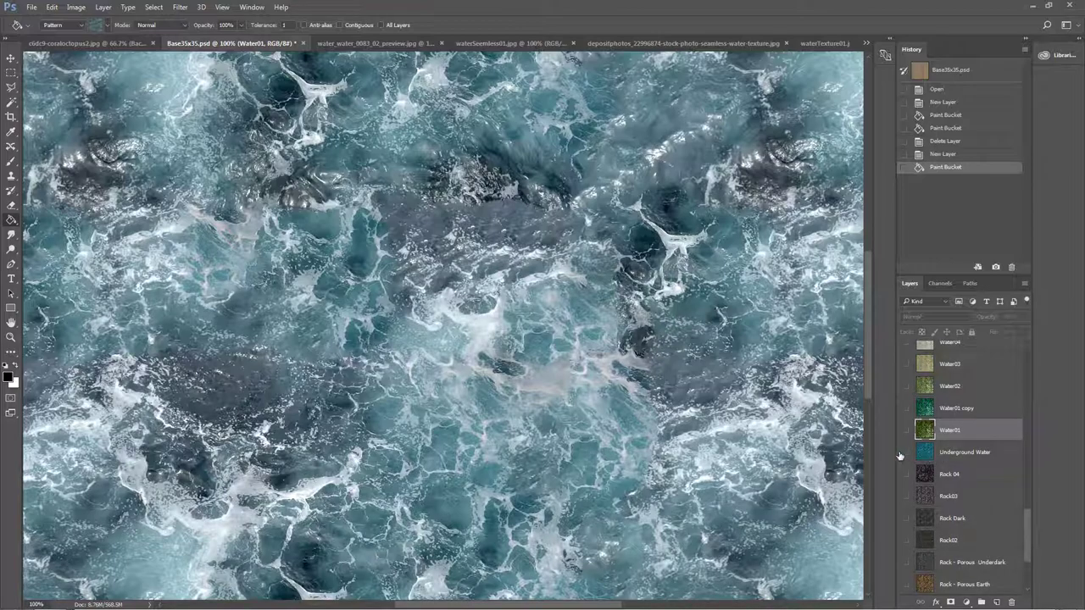
{"action": "left_click", "coordinate": [905, 453]}
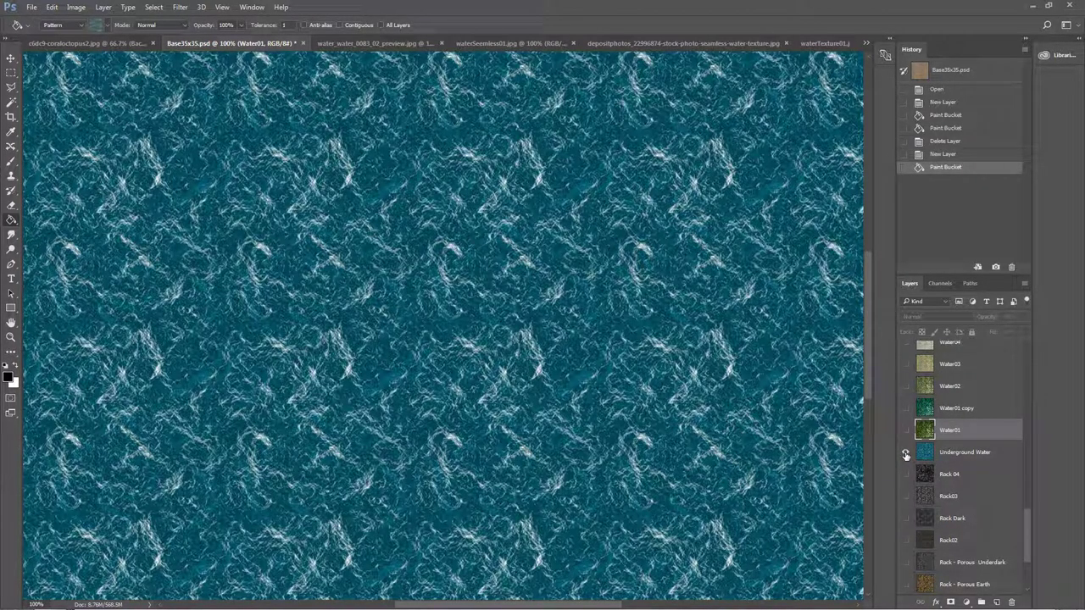
{"action": "left_click", "coordinate": [906, 454]}
{"action": "scroll", "coordinate": [942, 475], "scroll_direction": "down", "scroll_amount": 3}
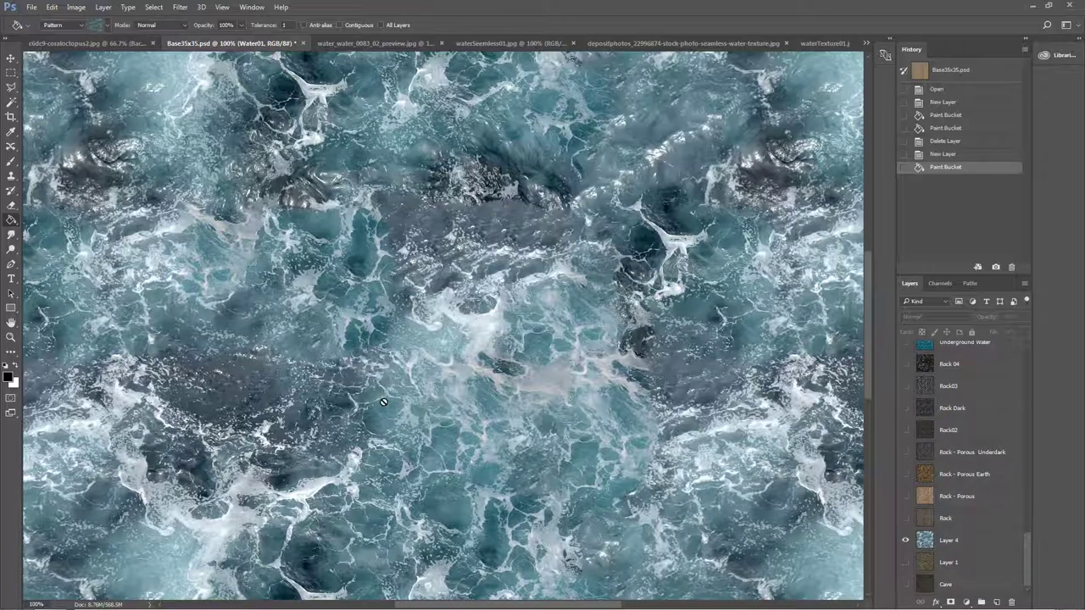
Step: Zoom the canvas out with the Zoom tool to see the whole Base35x35 image
{"action": "left_click", "coordinate": [11, 336]}
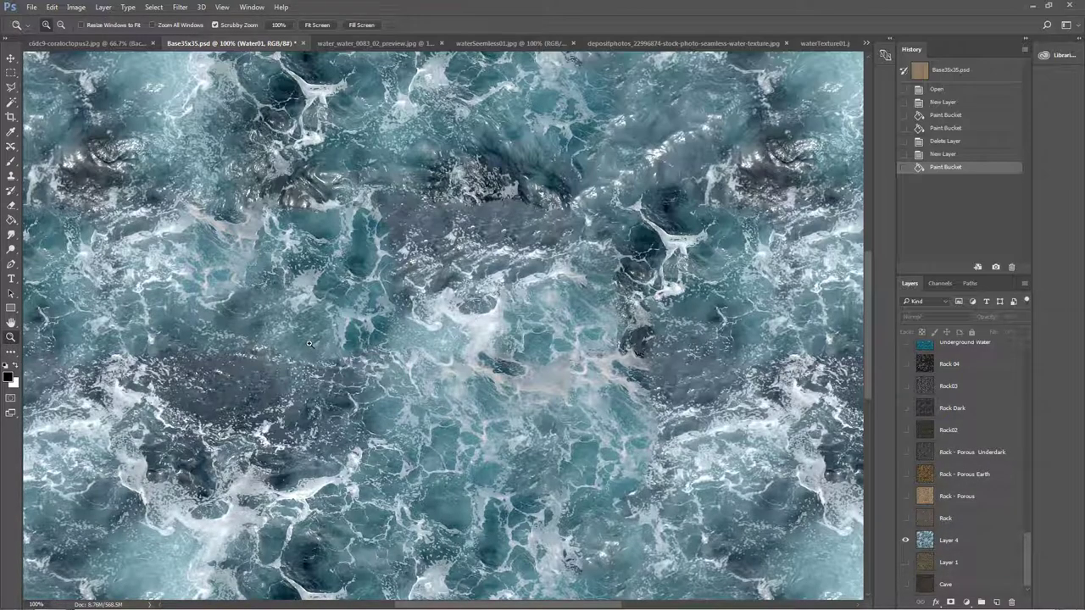
{"action": "left_click_drag", "start_coordinate": [312, 344], "coordinate": [254, 344]}
{"action": "left_click_drag", "start_coordinate": [402, 349], "coordinate": [363, 344]}
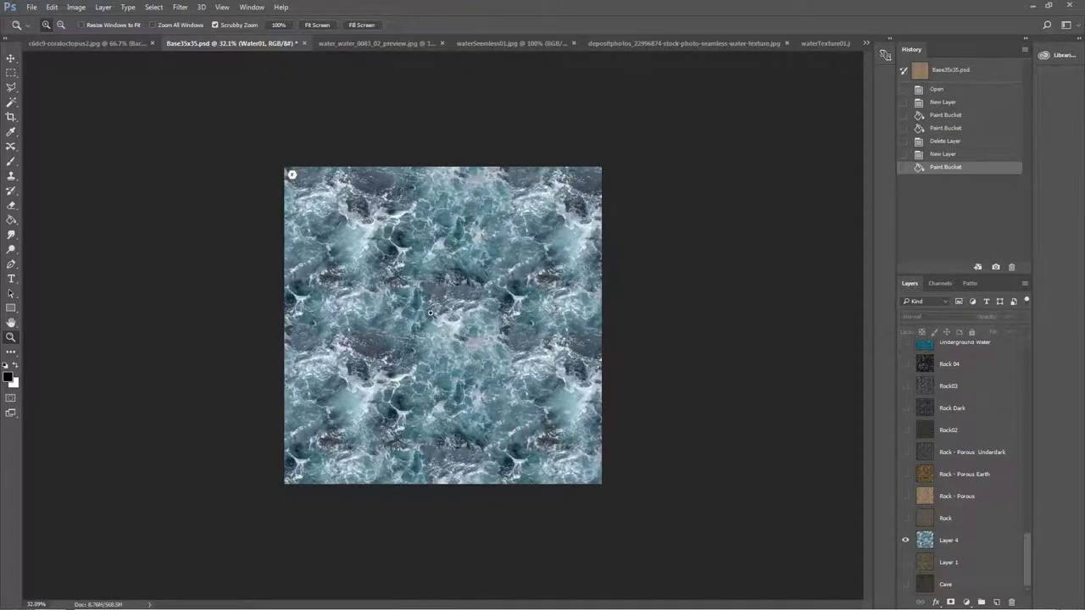
Step: Copy the waterTexture01.jpg texture into the c6dc9-coraloctopus2.jpg coral image as a new layer
{"action": "left_click", "coordinate": [356, 43]}
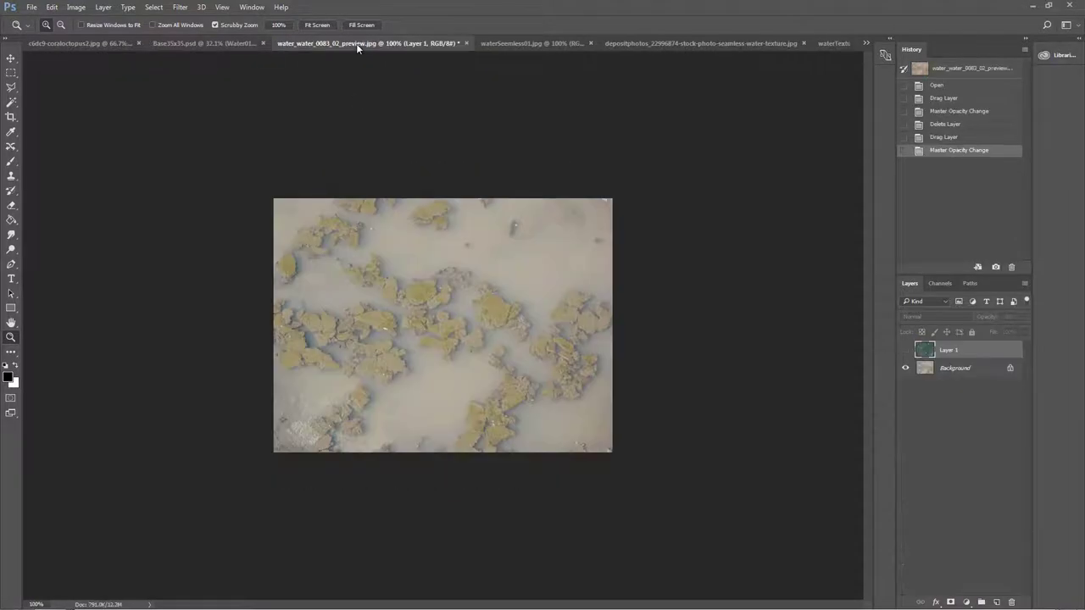
{"action": "left_click", "coordinate": [524, 47]}
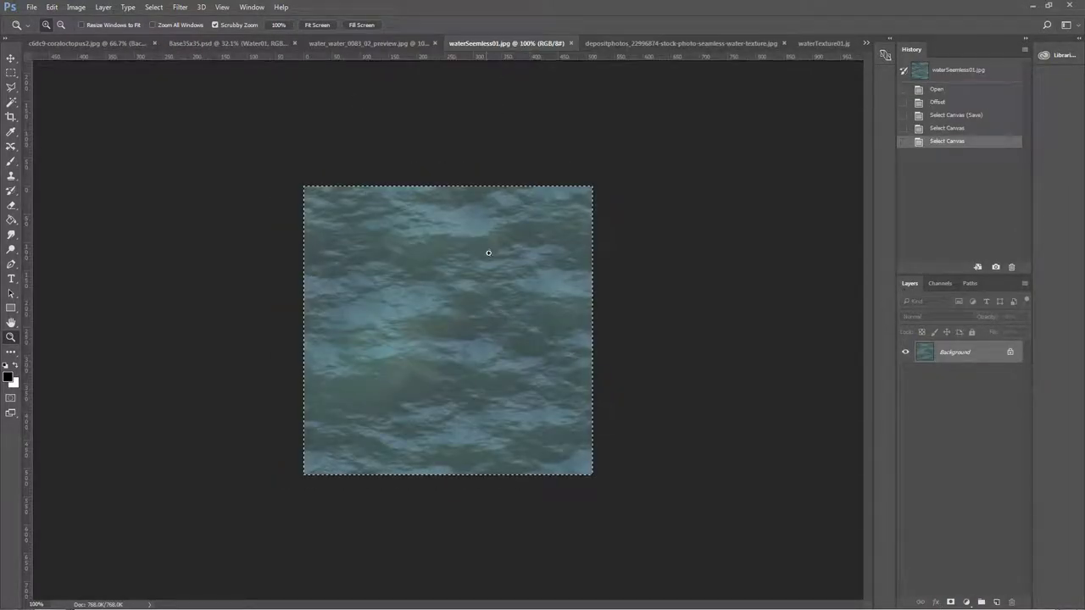
{"action": "left_click", "coordinate": [84, 43]}
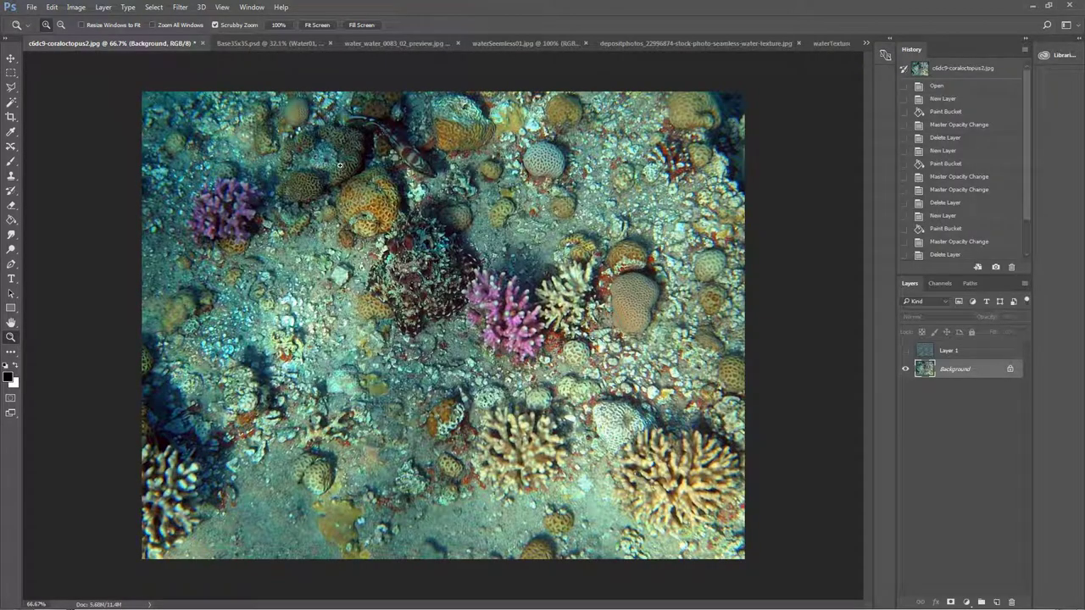
{"action": "left_click", "coordinate": [831, 43]}
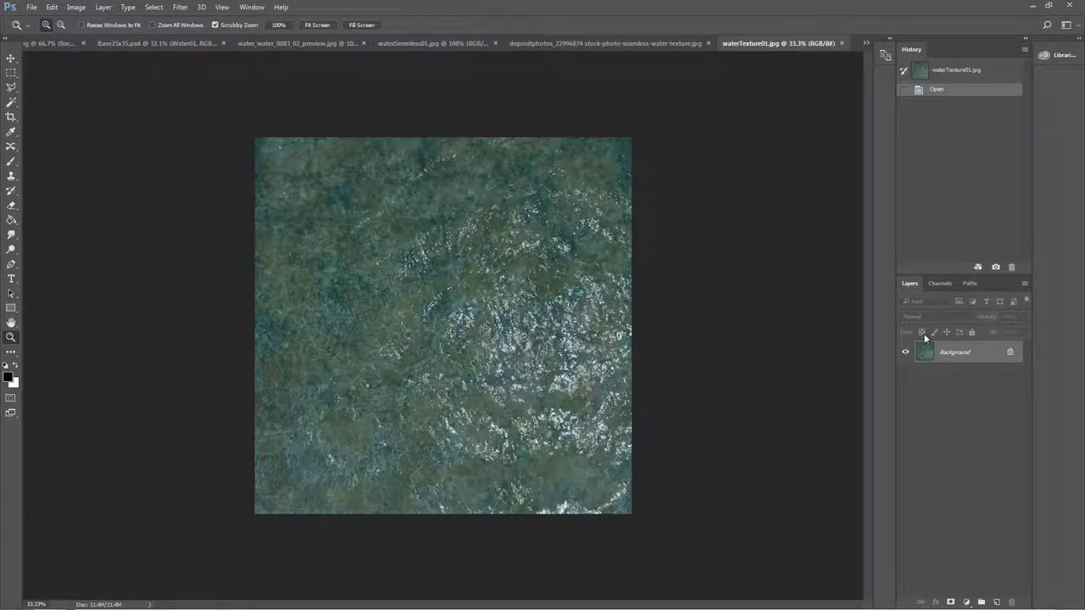
{"action": "left_click_drag", "start_coordinate": [39, 42], "coordinate": [467, 340]}
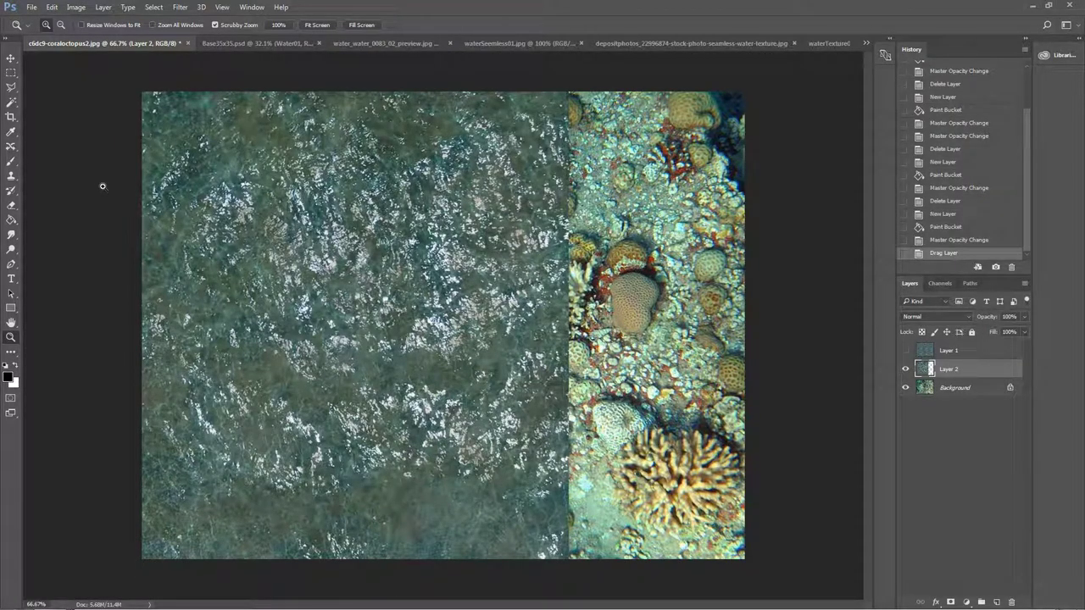
Step: Slide the texture over the coral, lower Layer 2 to 66% opacity, and hide it
{"action": "left_click", "coordinate": [11, 58]}
{"action": "left_click_drag", "start_coordinate": [152, 268], "coordinate": [374, 260]}
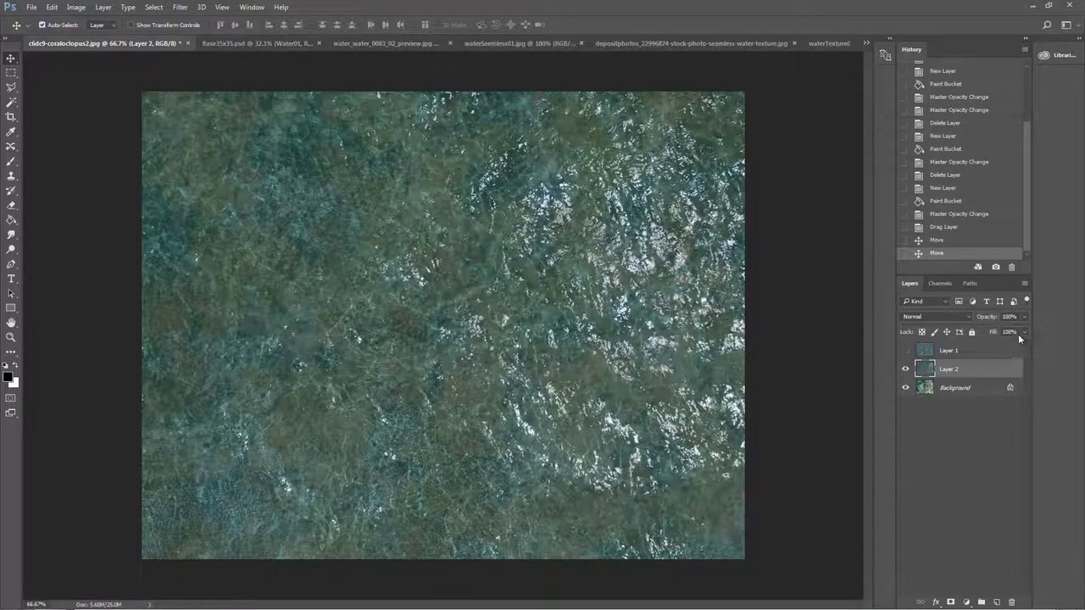
{"action": "left_click_drag", "start_coordinate": [1010, 329], "coordinate": [1007, 336]}
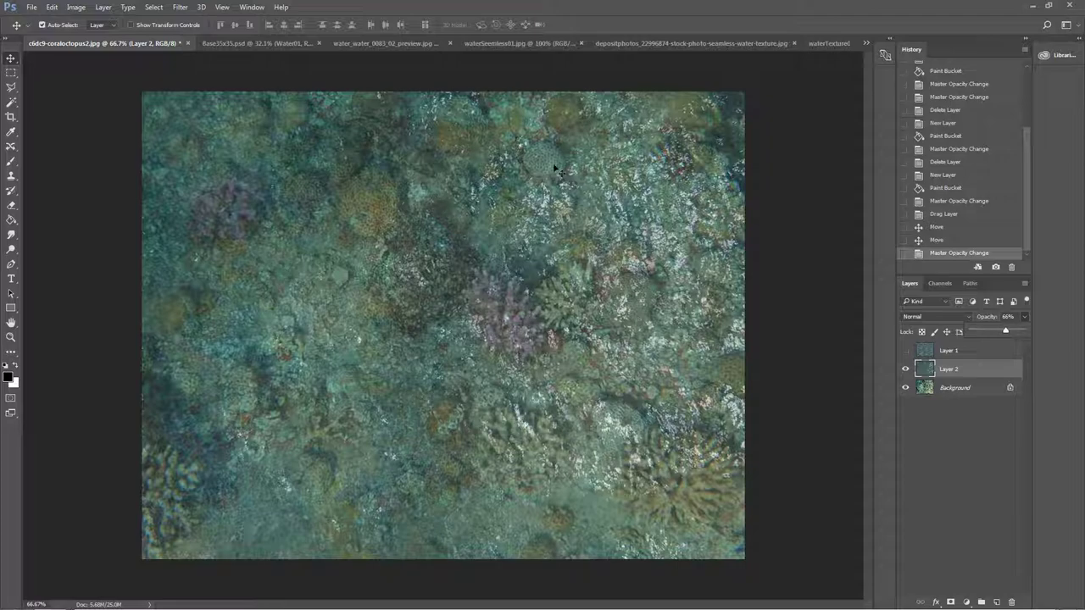
{"action": "left_click", "coordinate": [905, 368]}
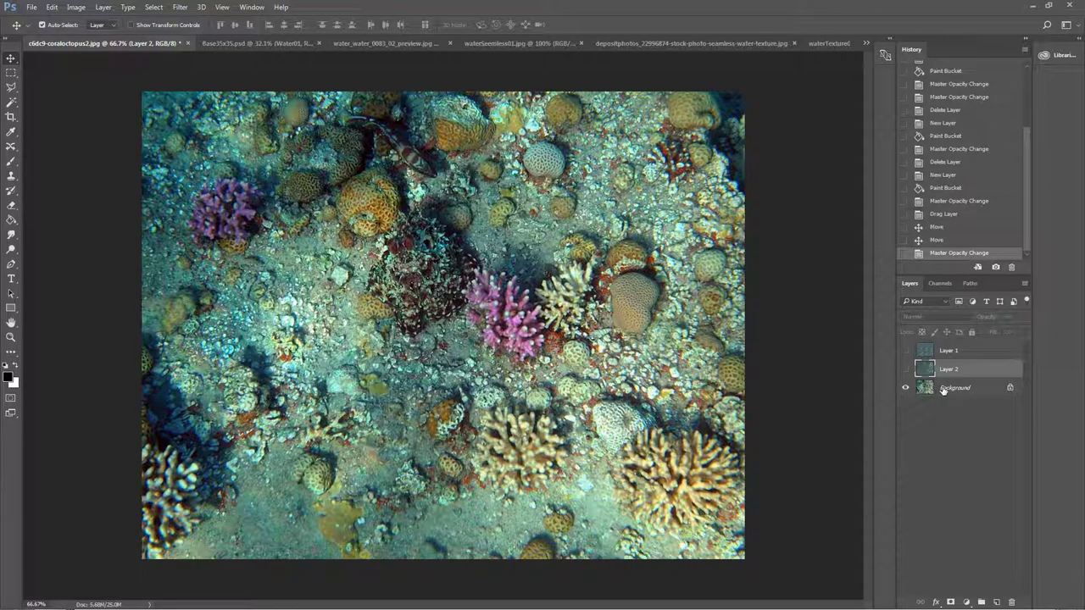
Step: Select the coral Background layer and turn on Layer 1's water overlay
{"action": "left_click", "coordinate": [928, 392]}
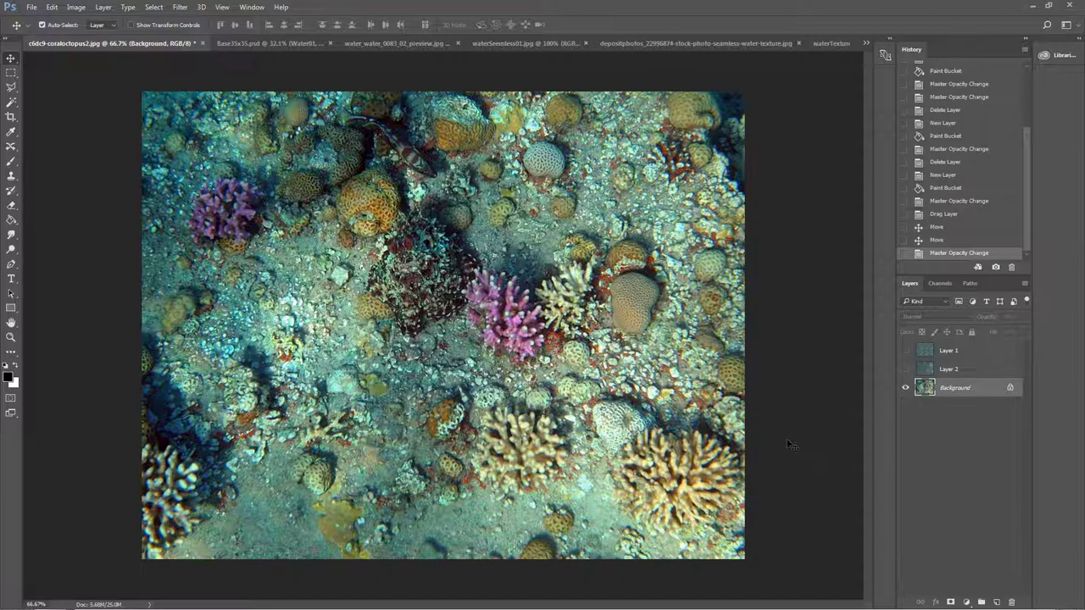
{"action": "left_click", "coordinate": [905, 350]}
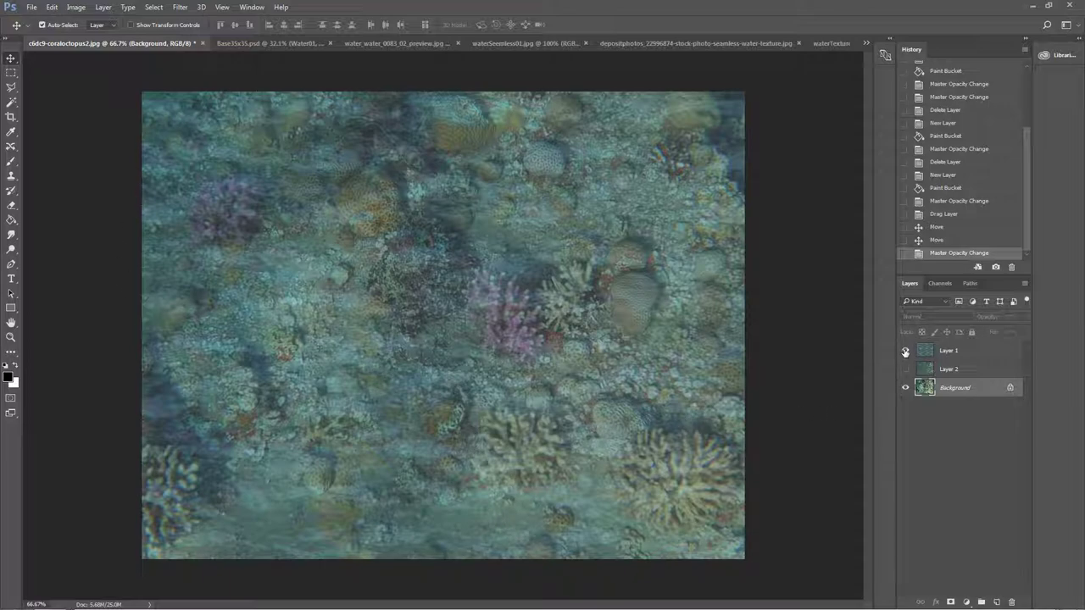
Step: Return to Base35x35.psd, show the Water05 layer, and view it at 100%
{"action": "left_click", "coordinate": [279, 42]}
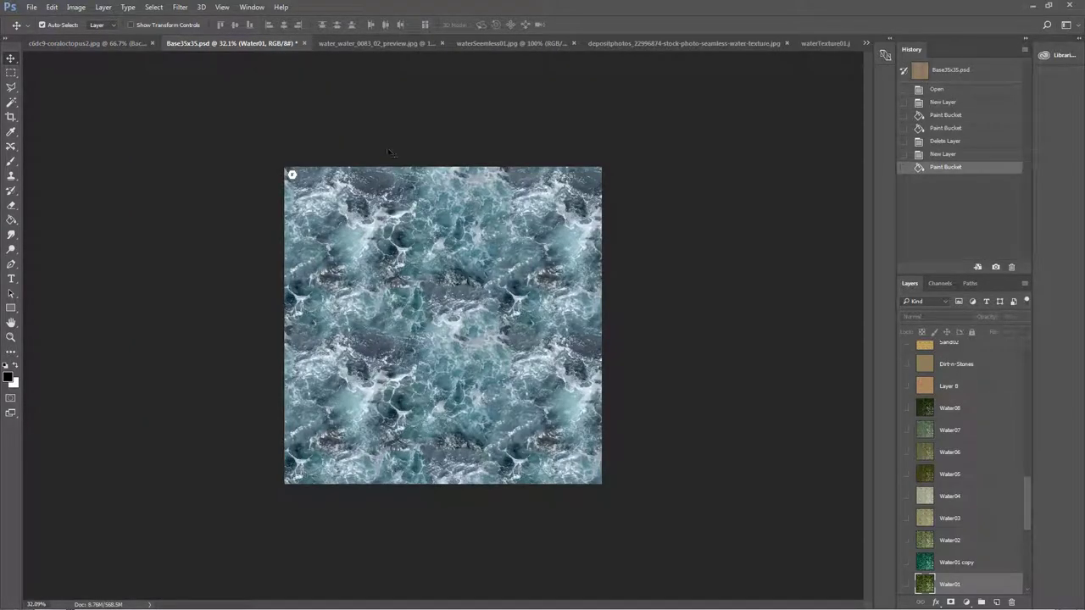
{"action": "left_click", "coordinate": [905, 474]}
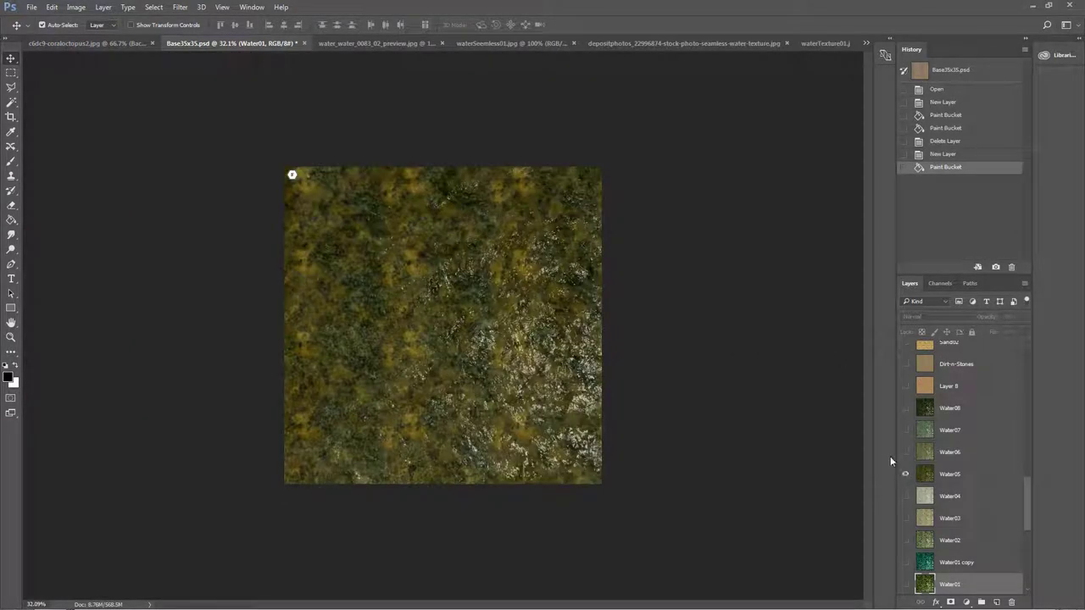
{"action": "double_click", "coordinate": [10, 336]}
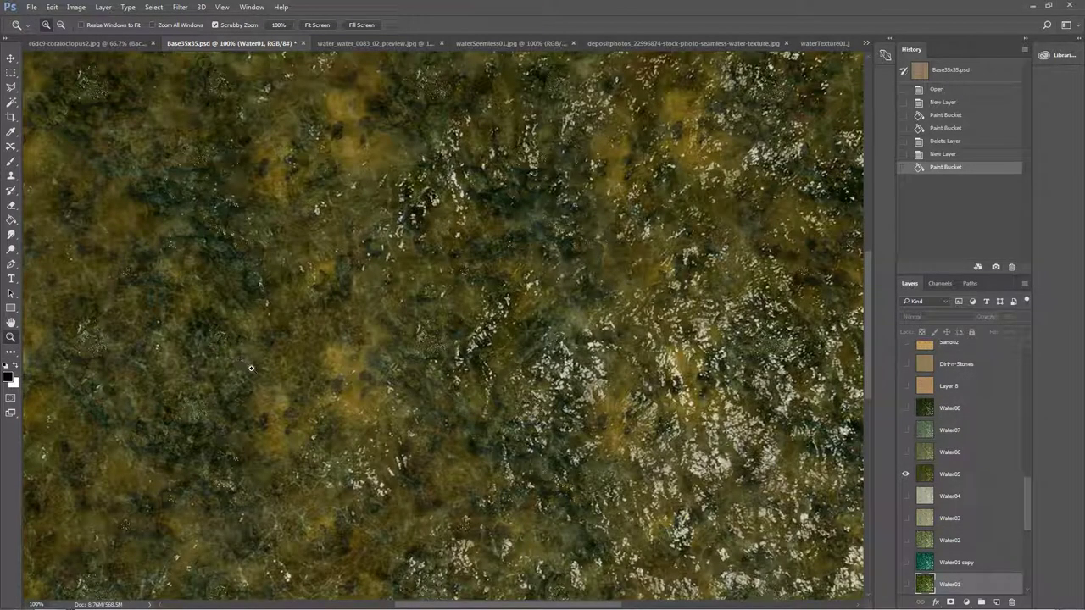